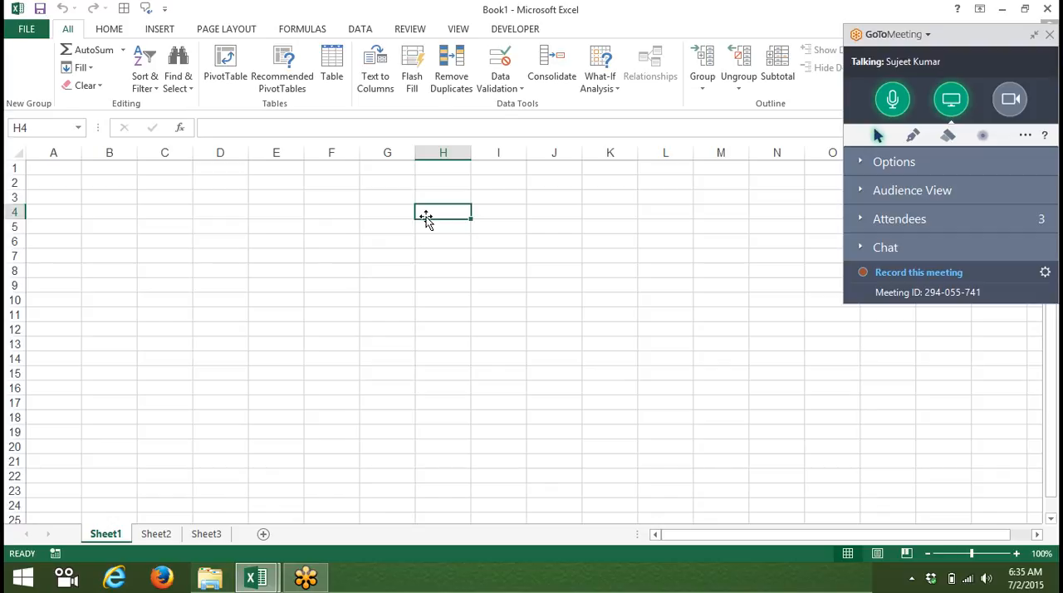
Step: Start a PivotTable at cell A1 of Sheet1 that uses an external data source
click(54, 176)
click(56, 167)
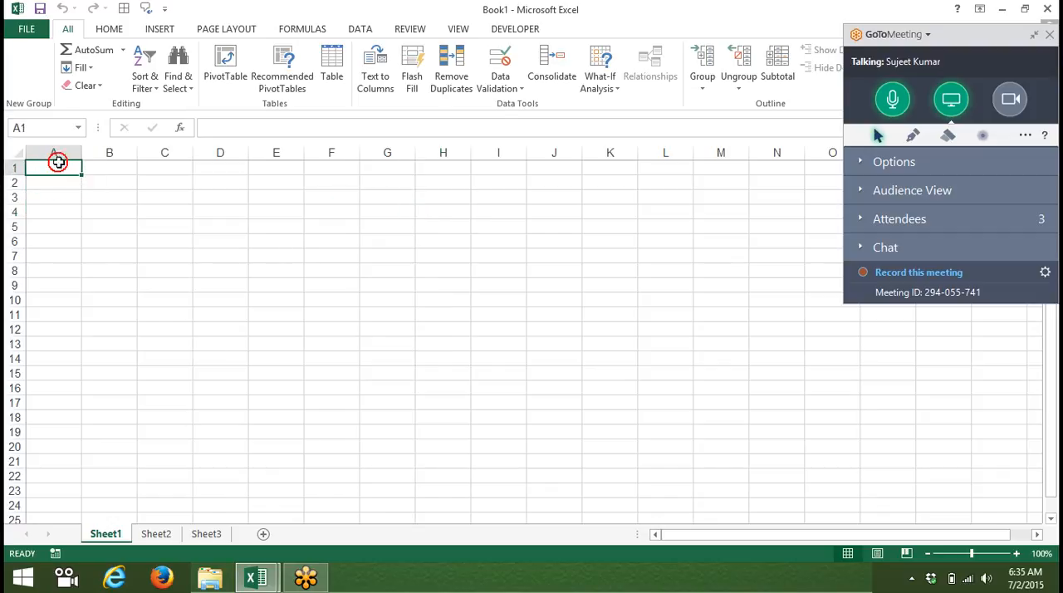
click(172, 29)
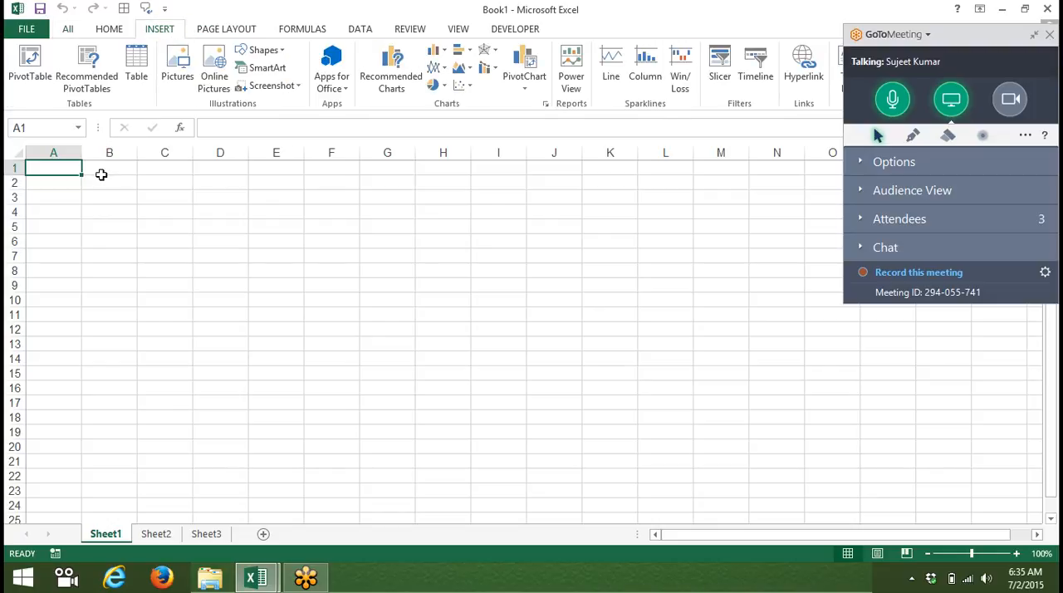
click(29, 75)
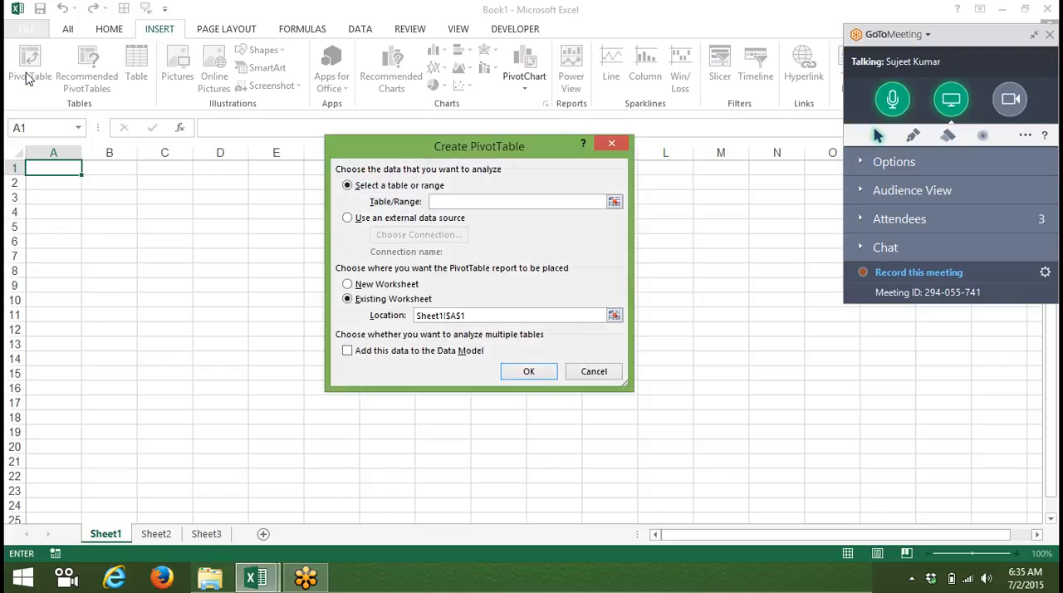
click(346, 219)
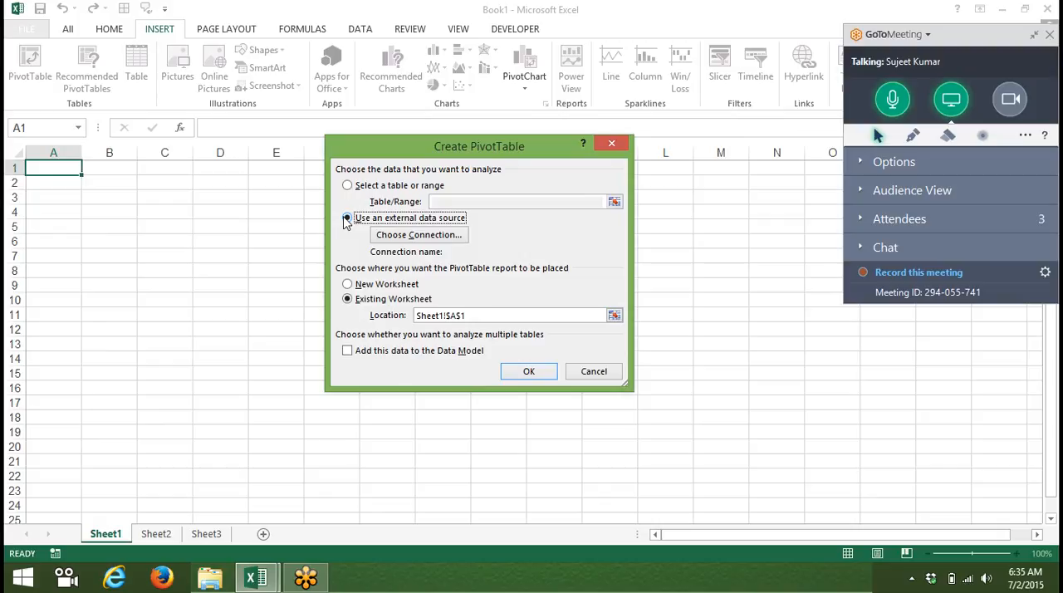
Step: Browse for the connection source and open the Data workbook from the Desktop folder
click(383, 239)
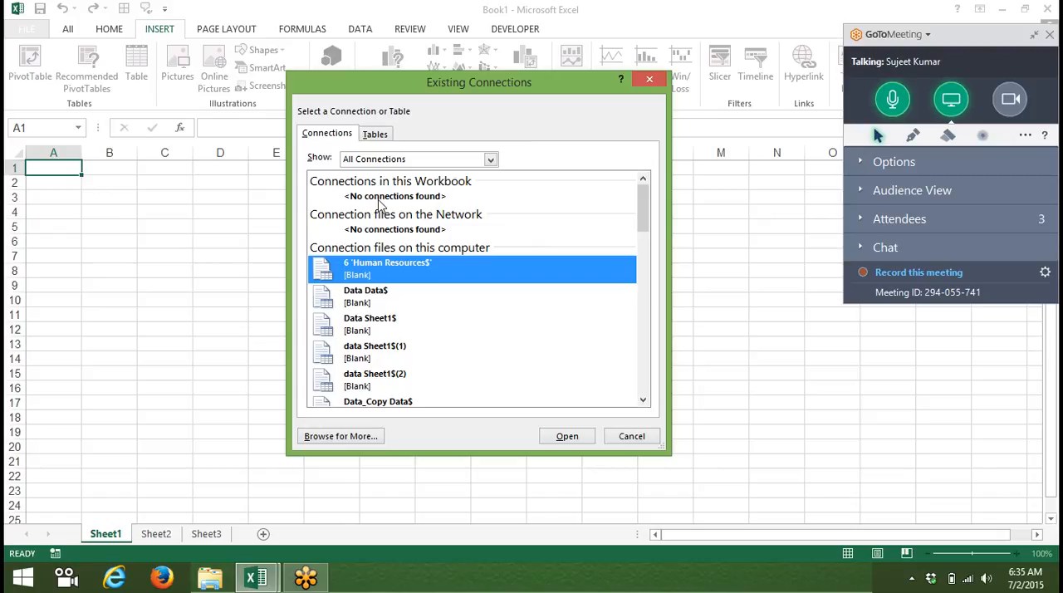
click(363, 443)
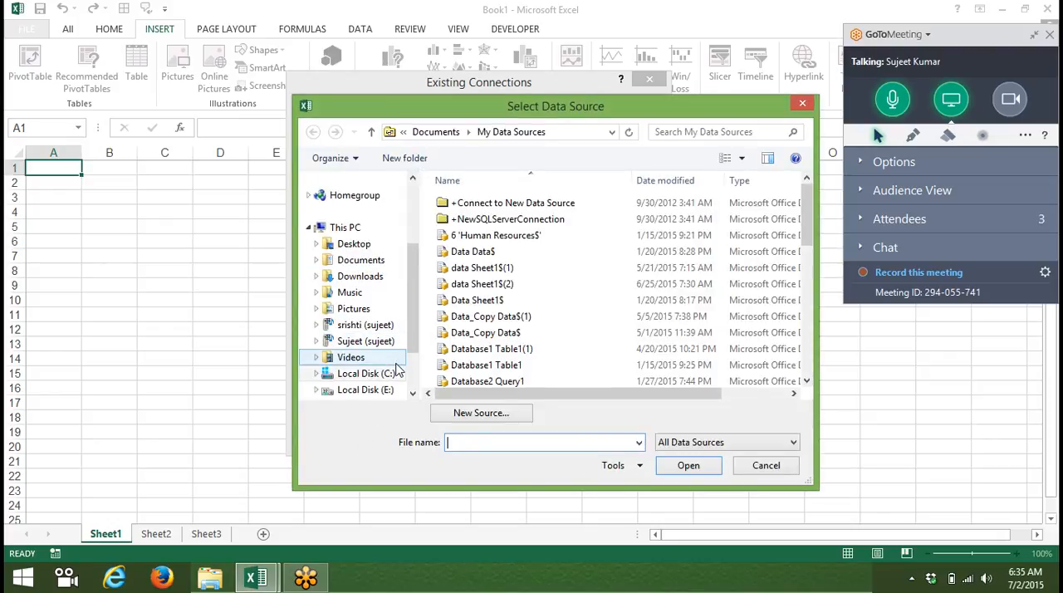
click(371, 246)
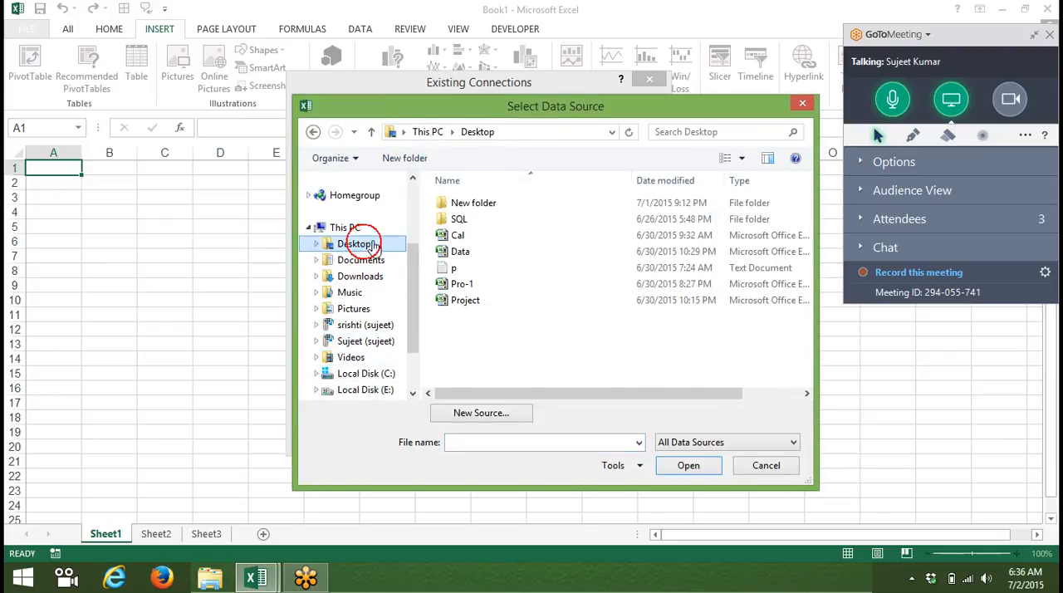
click(498, 251)
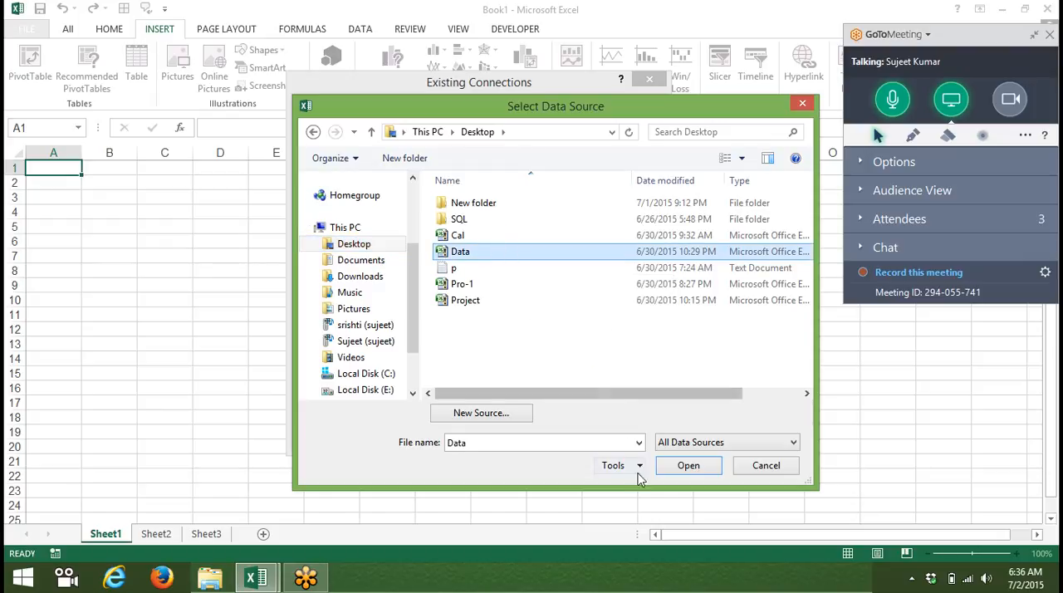
click(681, 475)
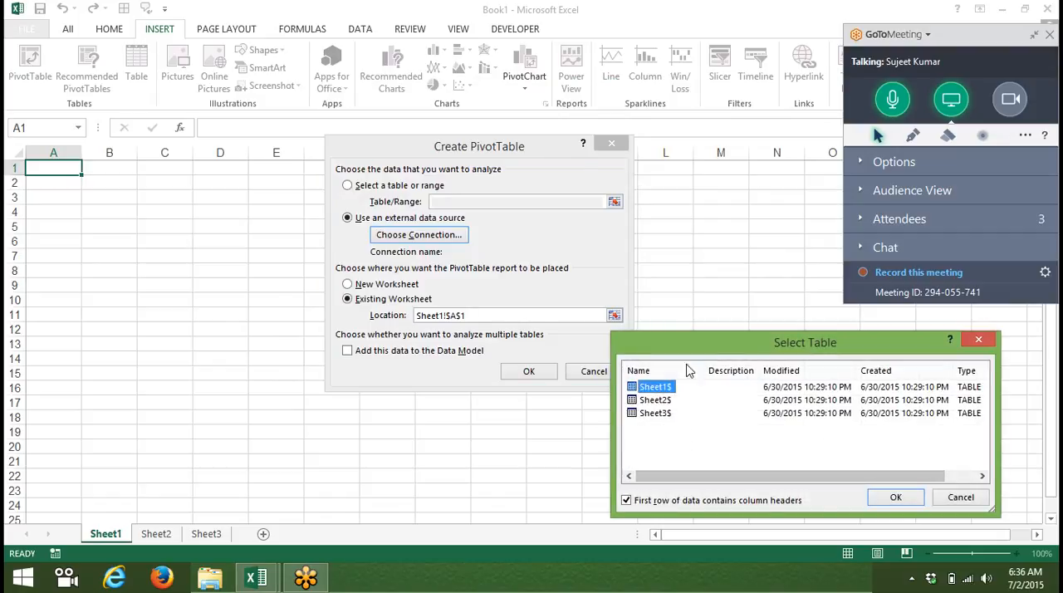
Step: Choose the Sheet1$ table as the source and create the PivotTable on the existing worksheet
drag(678, 349, 334, 307)
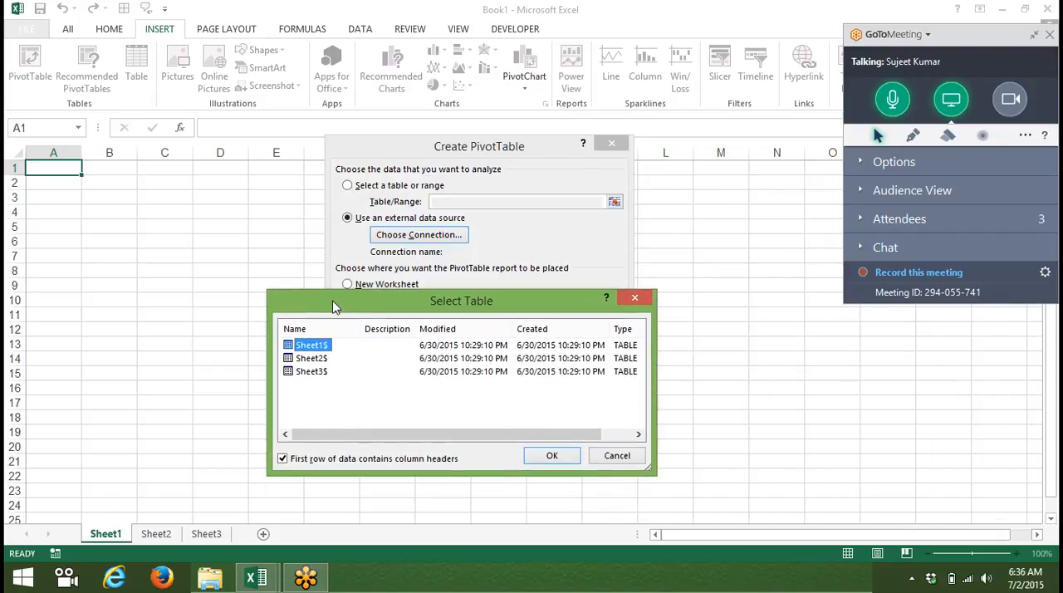
click(552, 455)
click(526, 371)
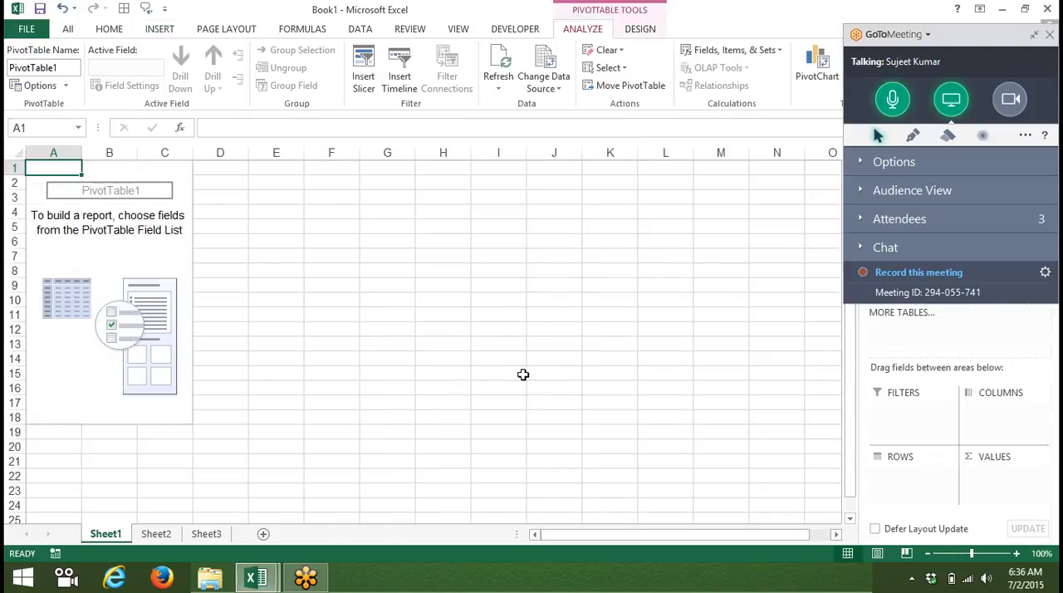
Step: Collapse the meeting control panel covering the field list, and add Name to the PivotTable rows and Qty to the values
mouse_move(1060, 1)
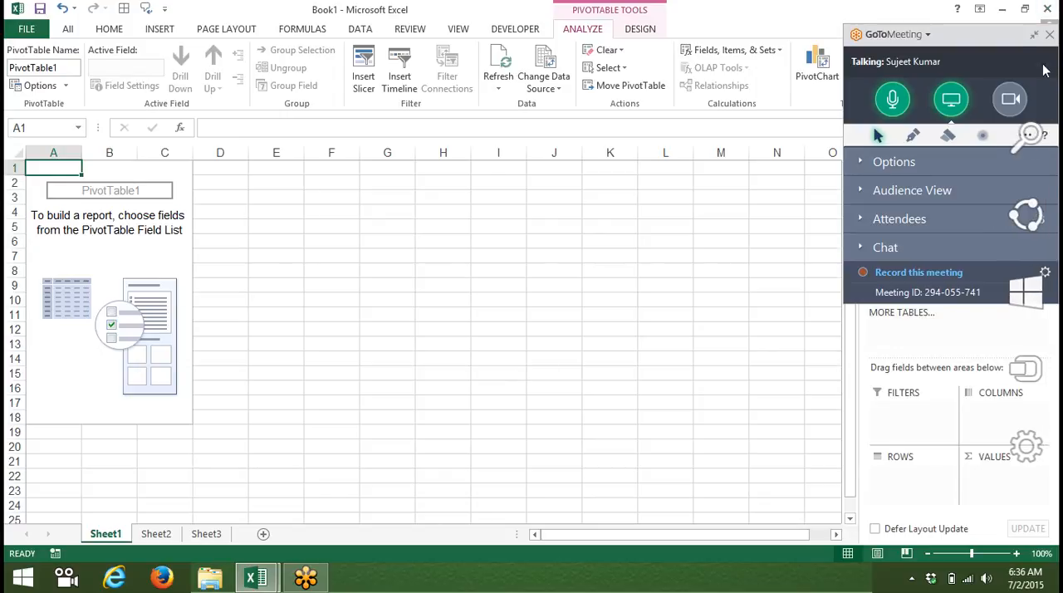
click(1034, 36)
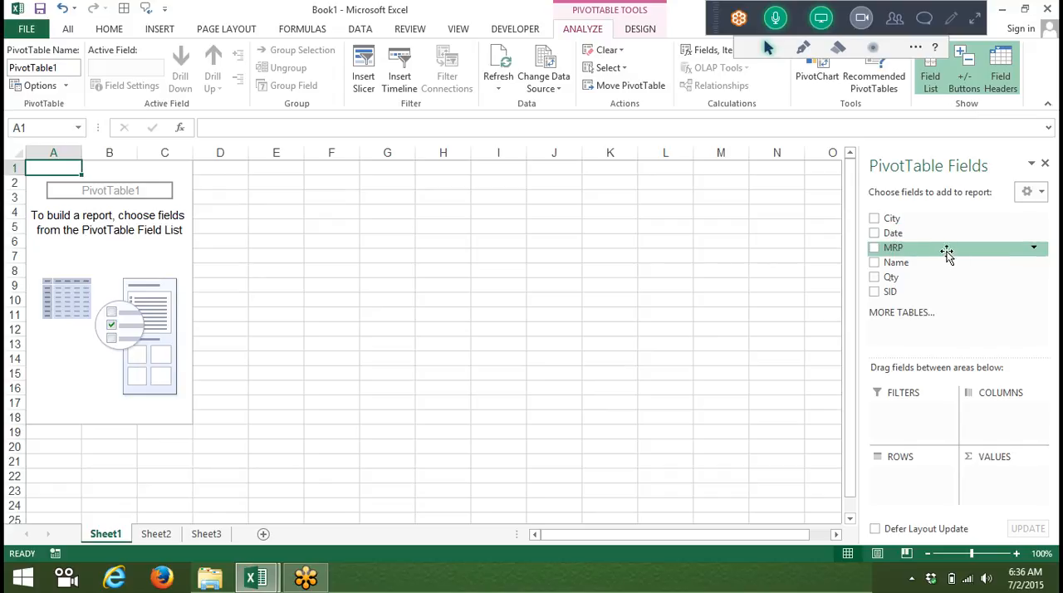
drag(925, 264, 918, 472)
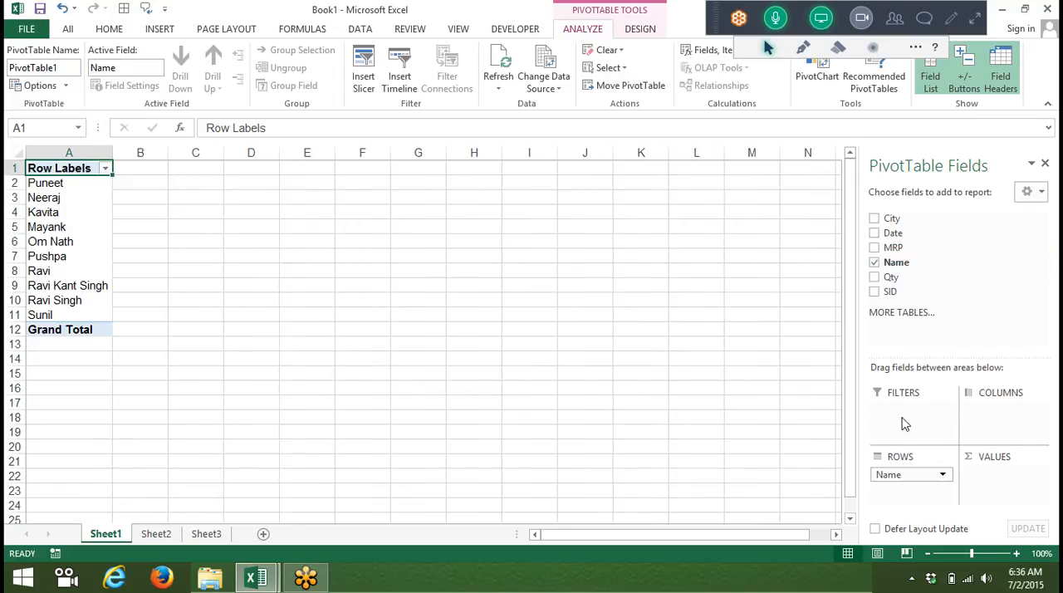
drag(886, 278, 990, 471)
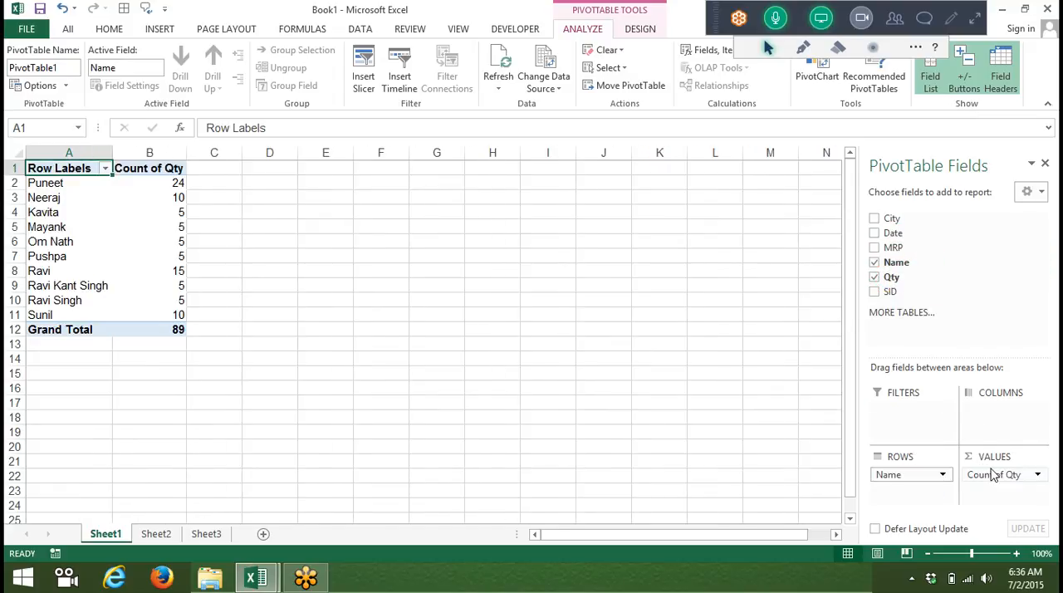
Step: Change the Qty value field to be summarized by Sum
double_click(155, 170)
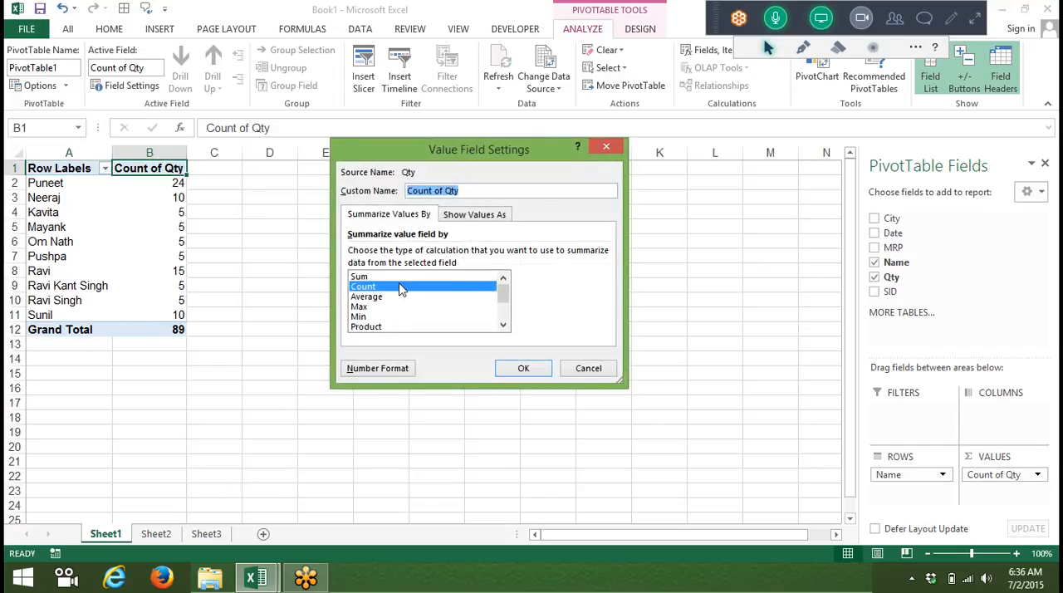
click(392, 279)
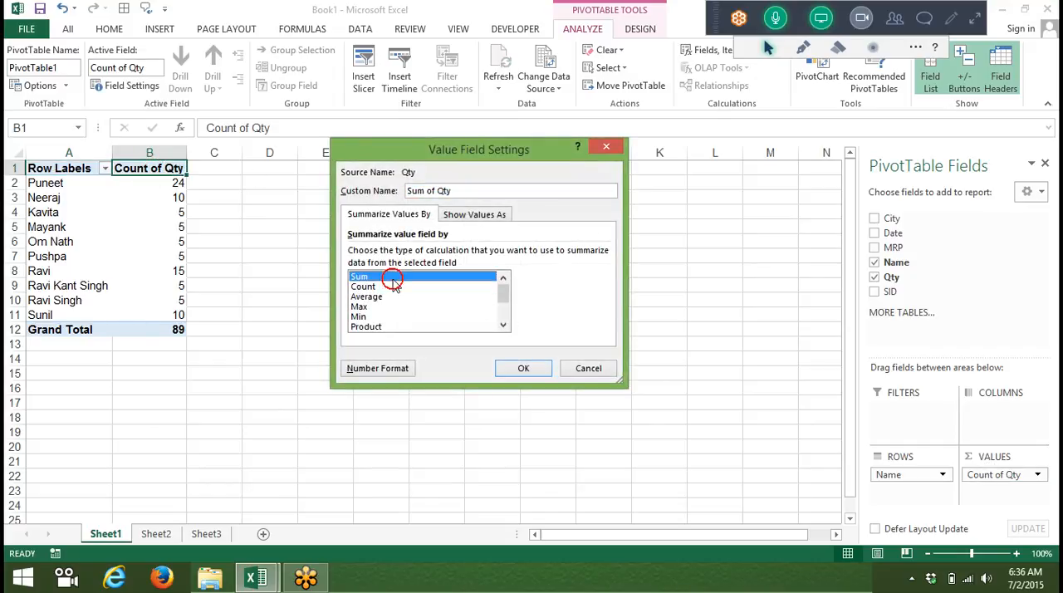
click(523, 370)
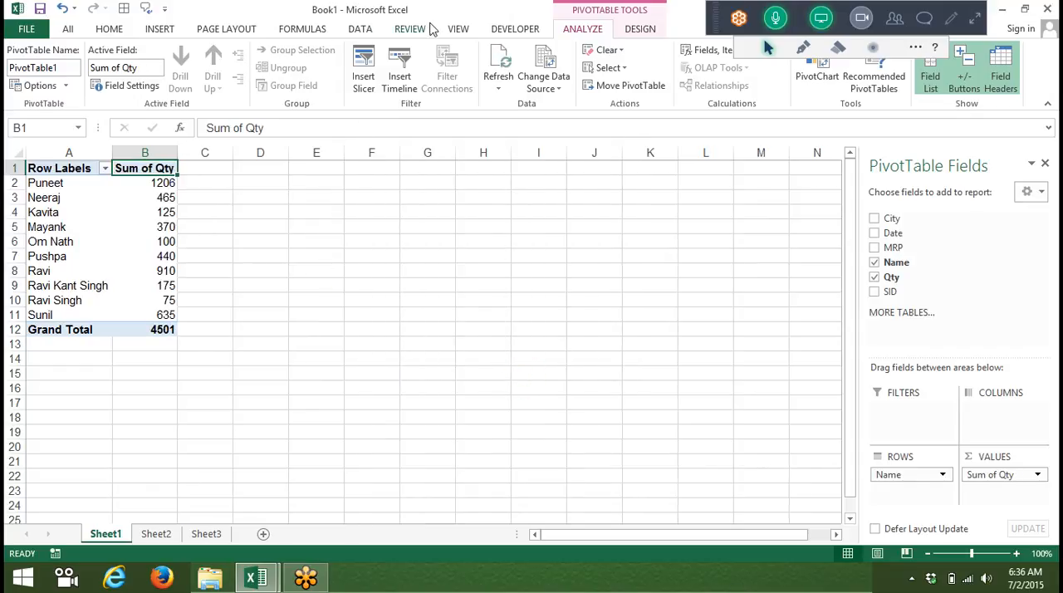
Step: Set the Data workbook connection to refresh when opening the file and enable background refresh
click(360, 29)
click(301, 51)
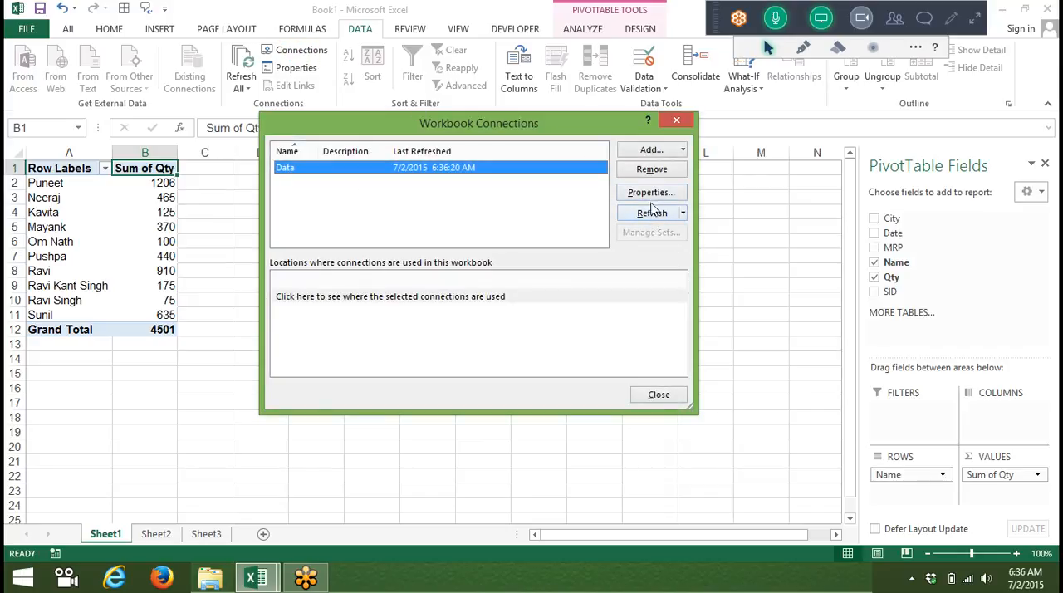
click(651, 196)
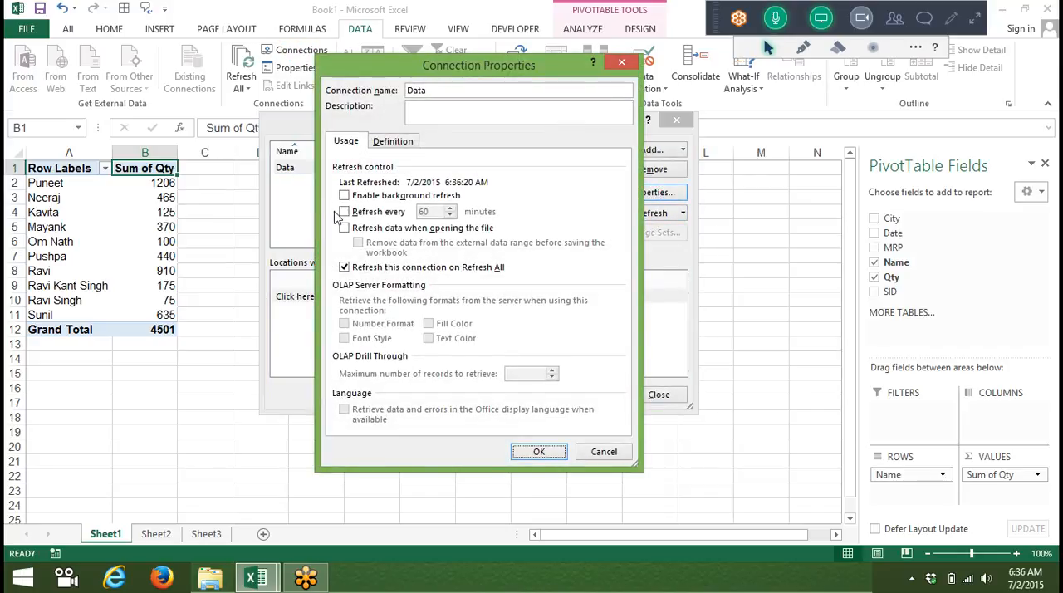
click(343, 227)
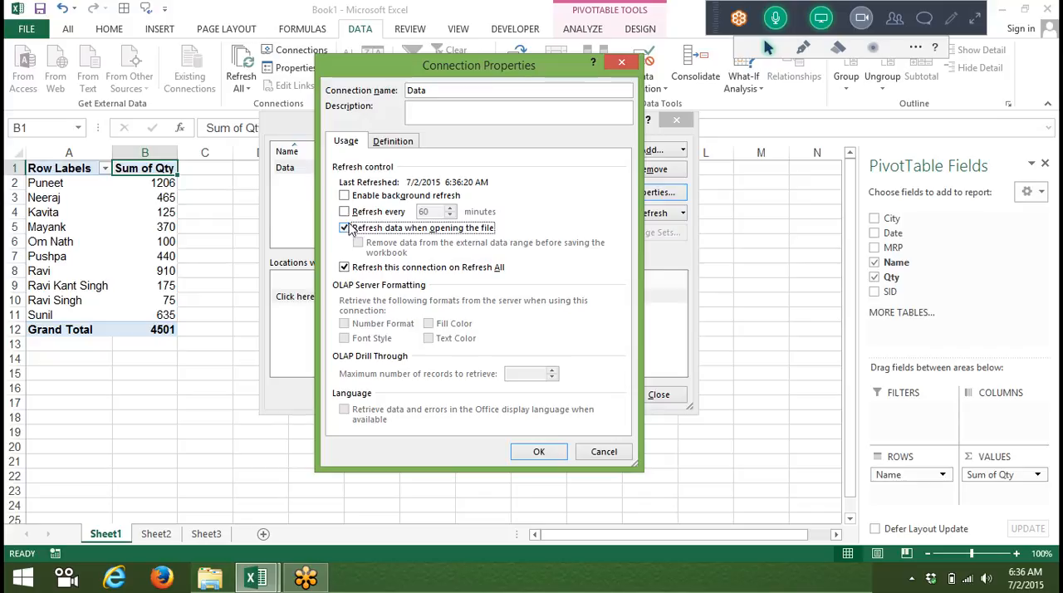
click(344, 195)
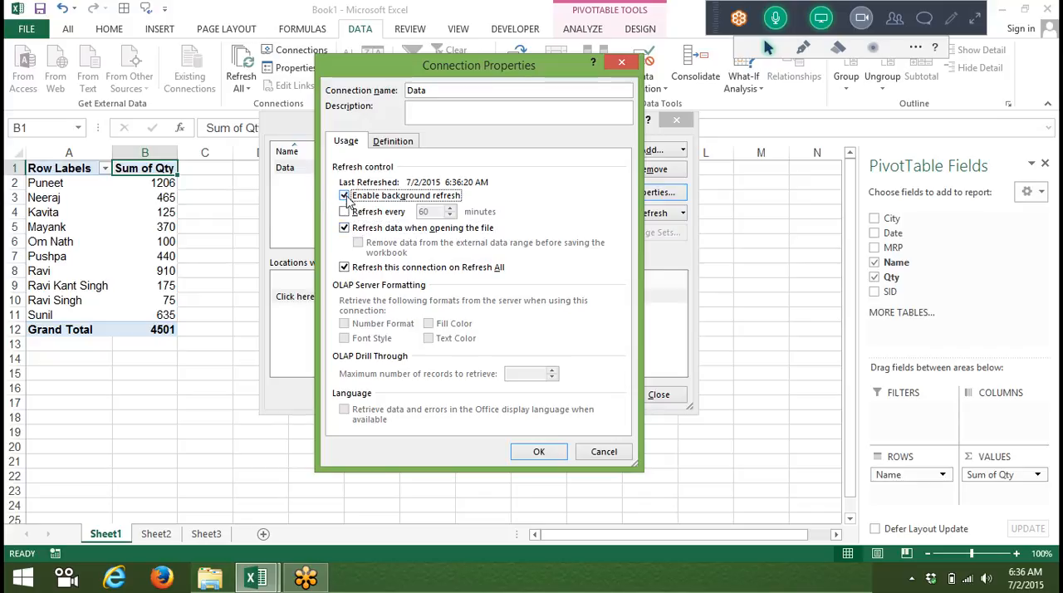
click(561, 451)
click(659, 398)
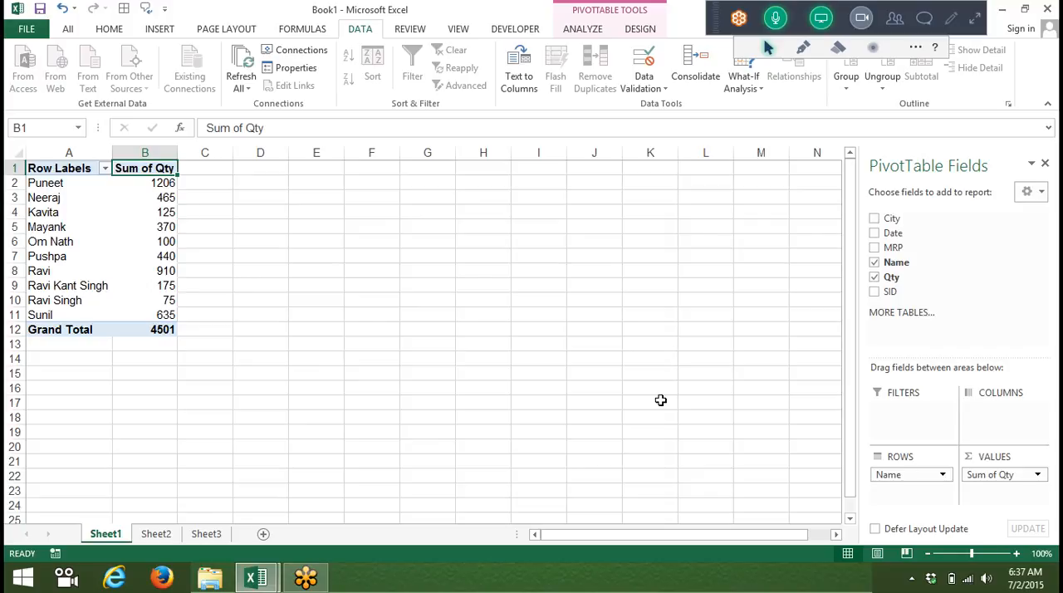
Step: Review the refresh control options in the Data connection's properties without changing them
click(292, 49)
click(632, 191)
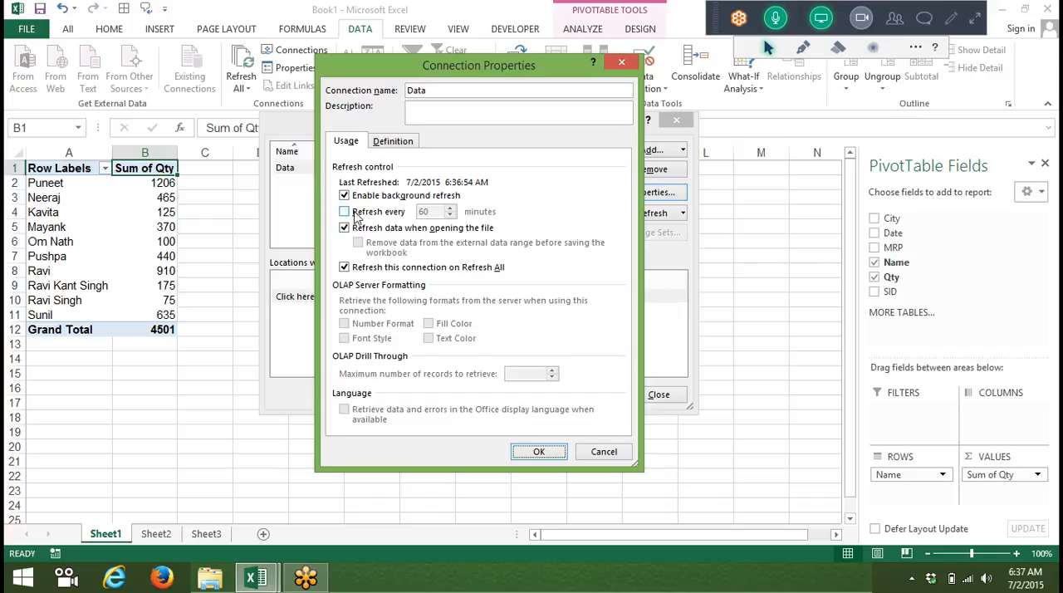
click(600, 456)
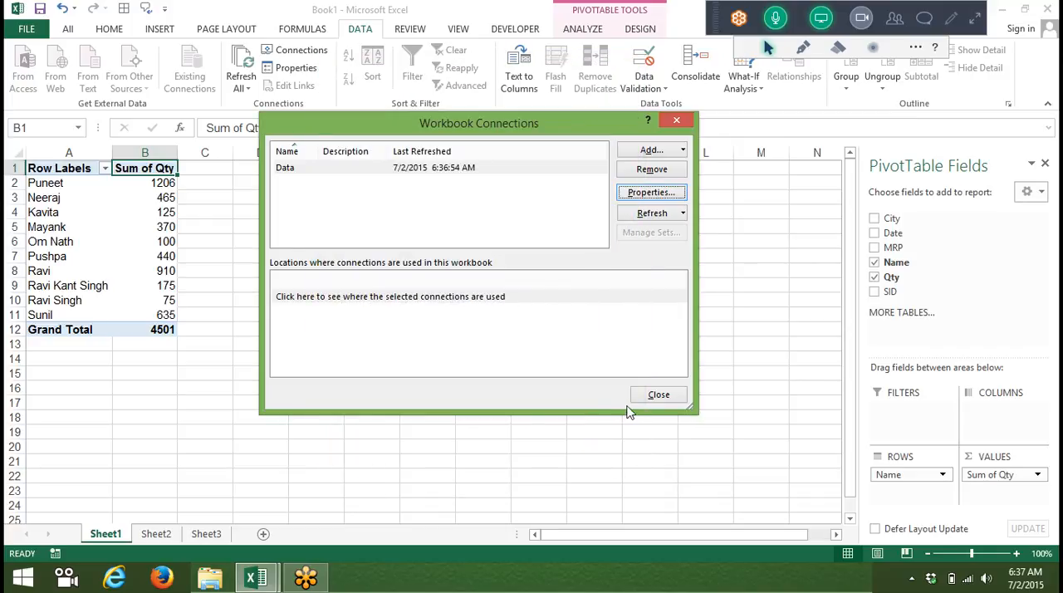
click(656, 396)
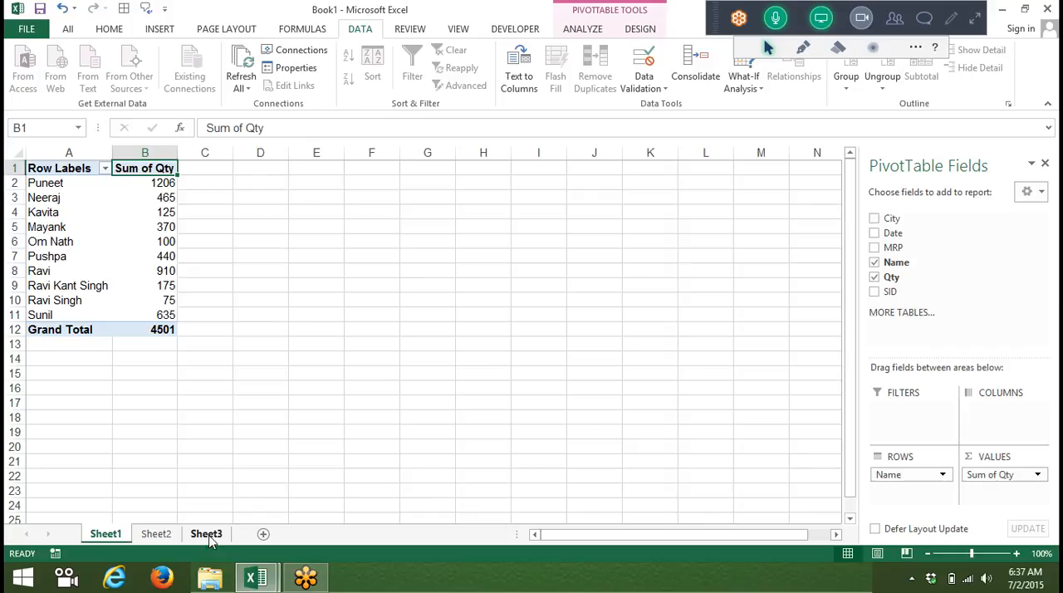
Step: Start a PivotTable at cell A1 of Sheet2 that uses an external data source
click(171, 531)
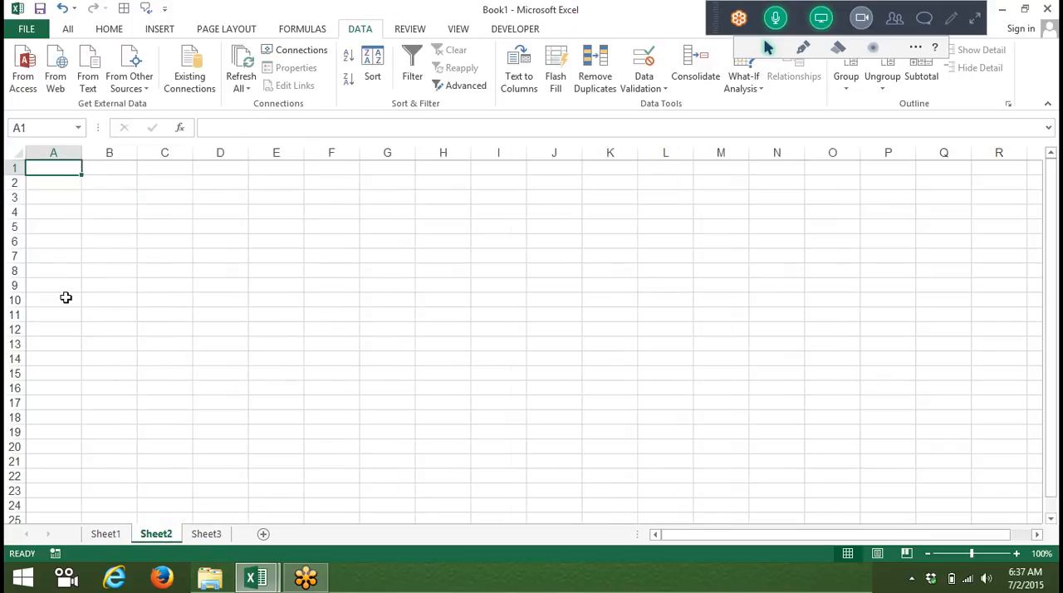
click(164, 32)
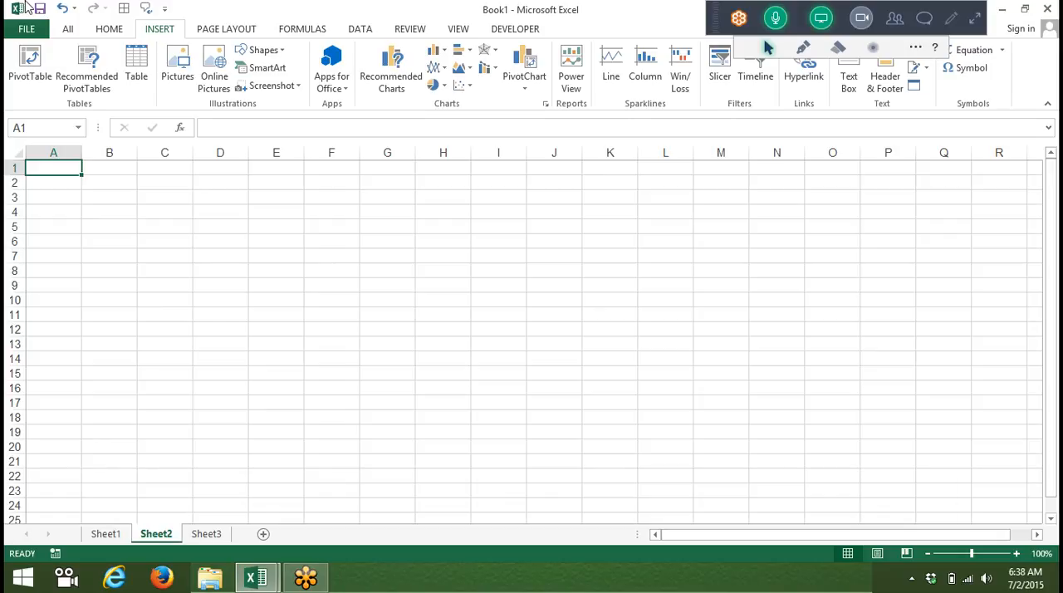
click(30, 73)
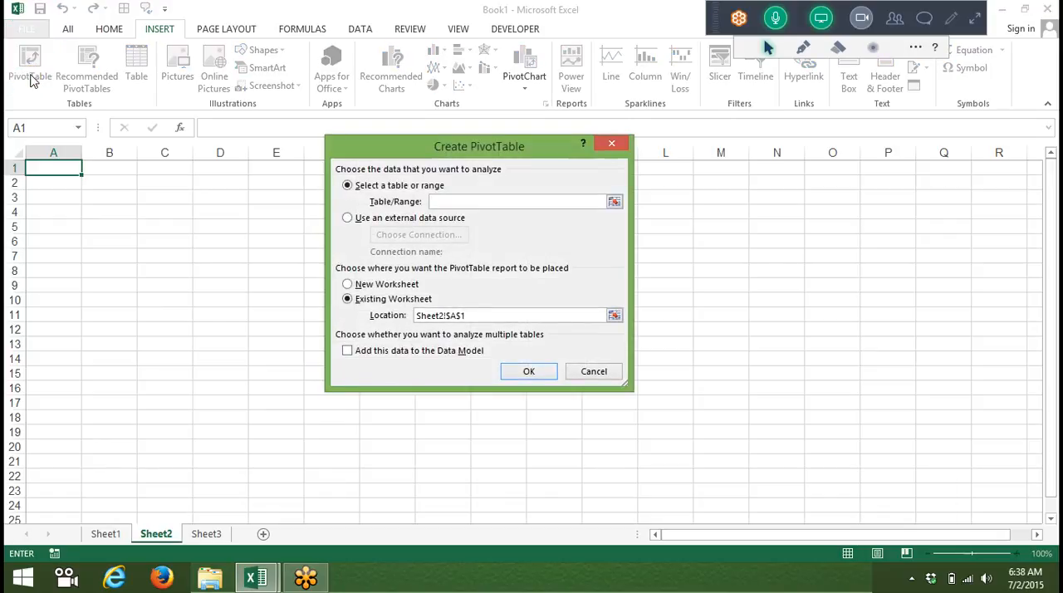
click(348, 219)
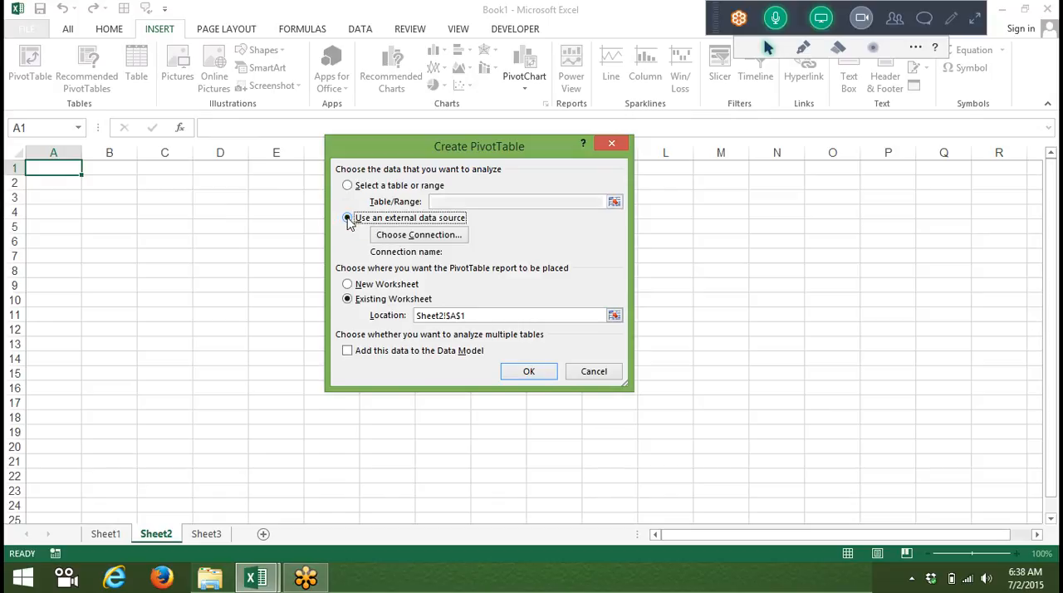
Step: Try to open the Access database Database19 from the Documents folder as the PivotTable's external connection
click(406, 237)
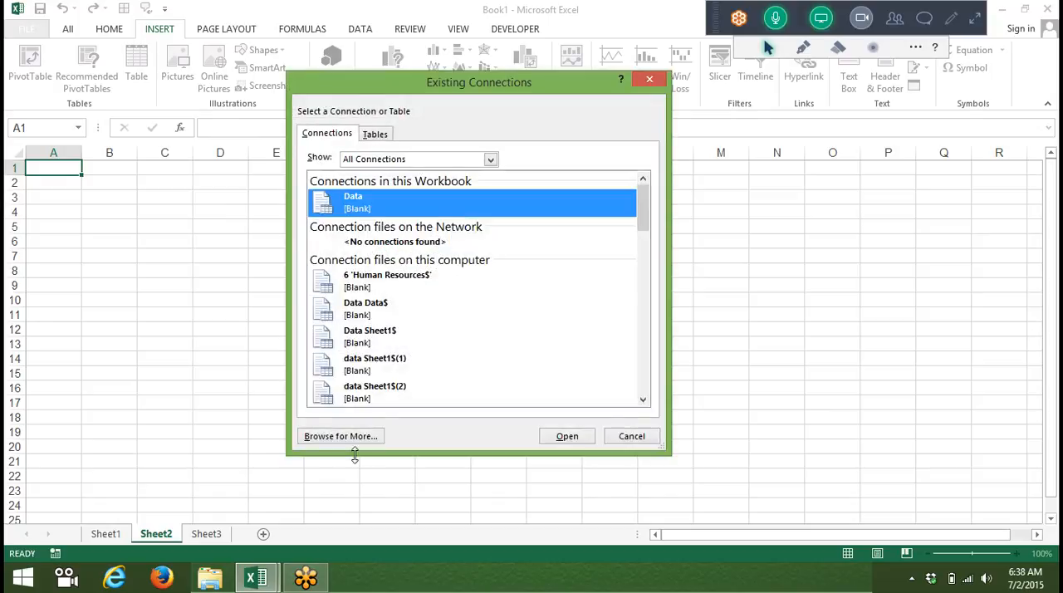
click(328, 438)
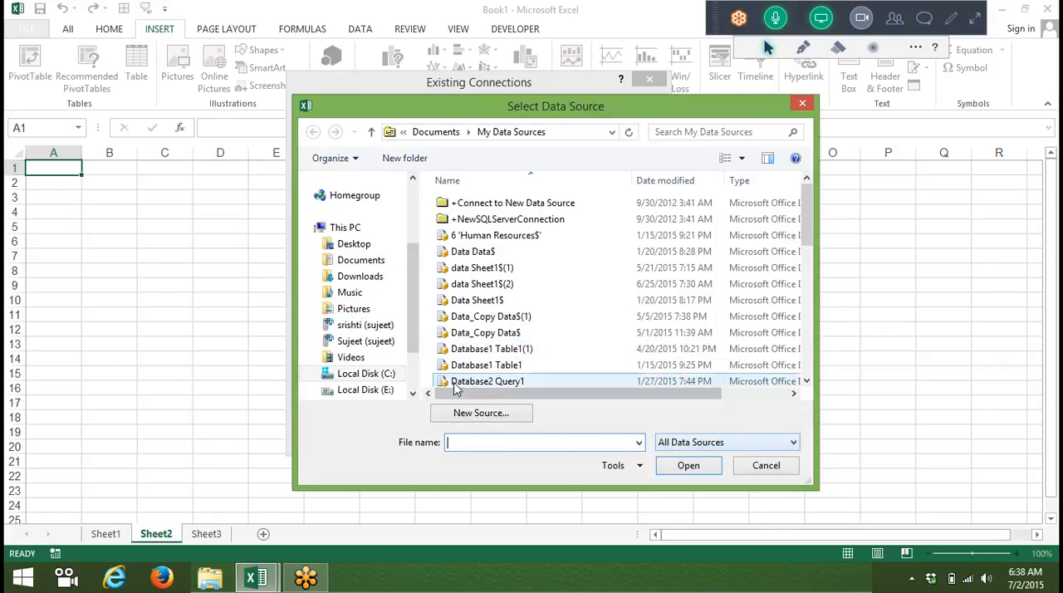
click(346, 276)
click(344, 266)
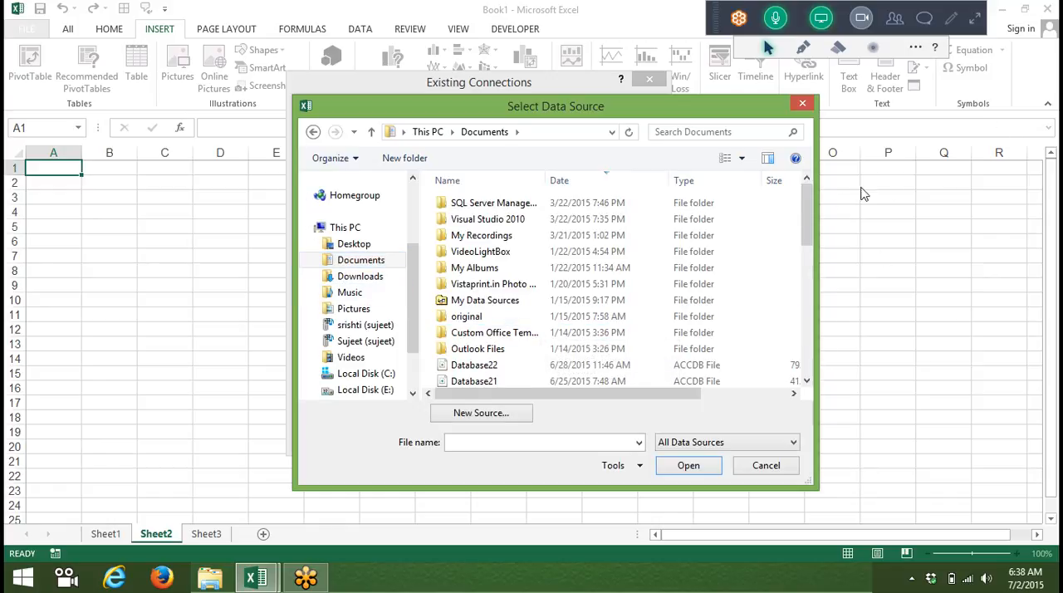
scroll(813, 207, down, 3)
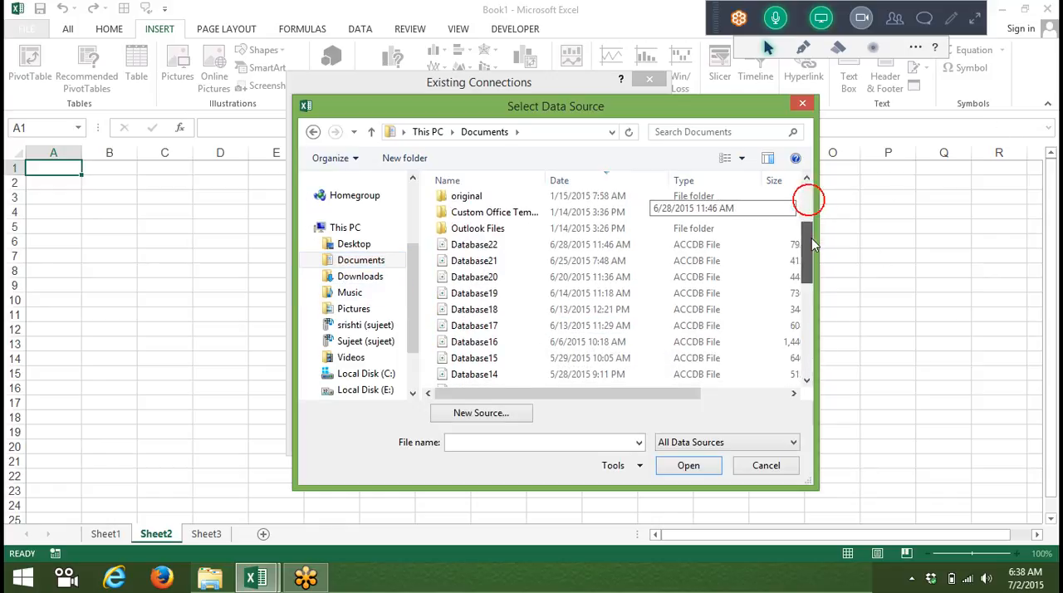
click(508, 298)
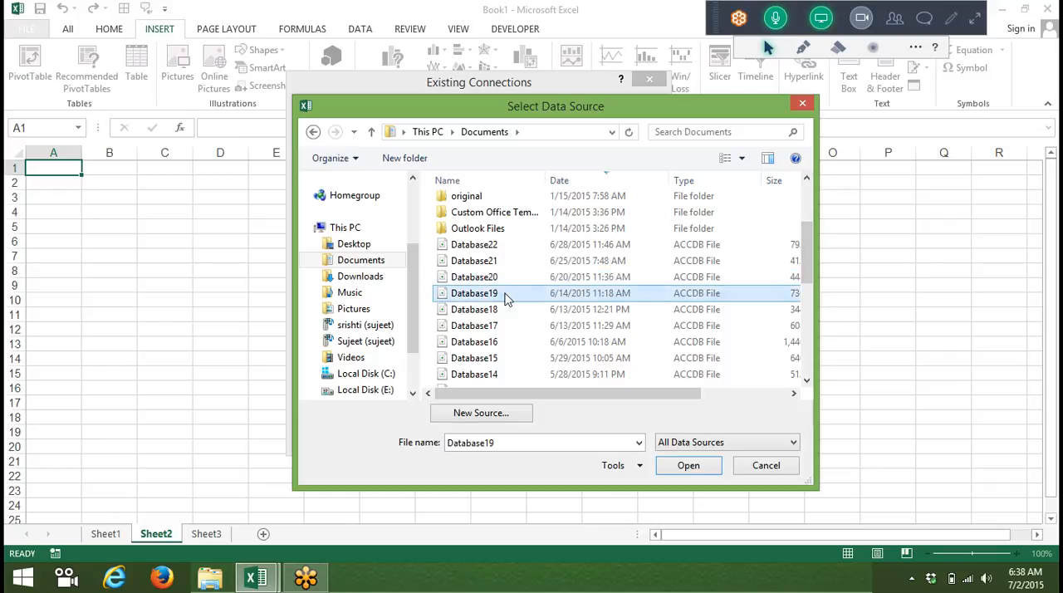
click(689, 473)
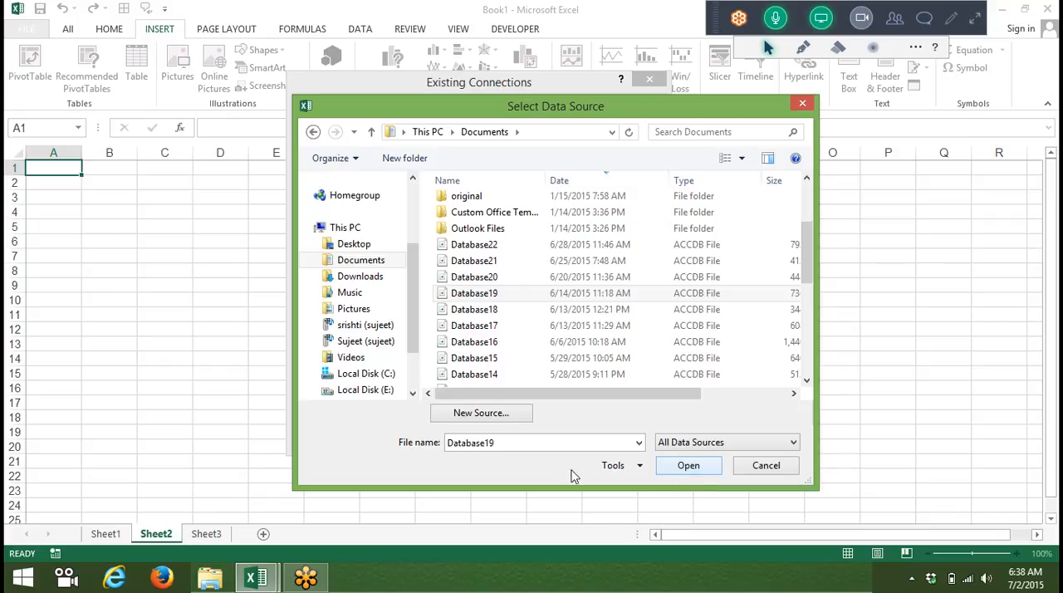
click(485, 295)
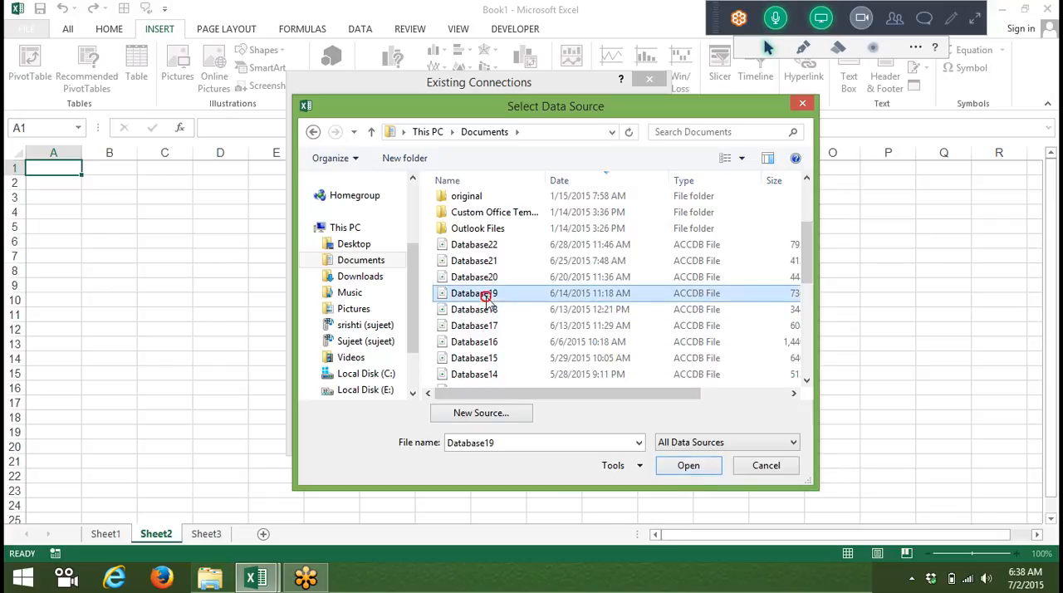
click(694, 465)
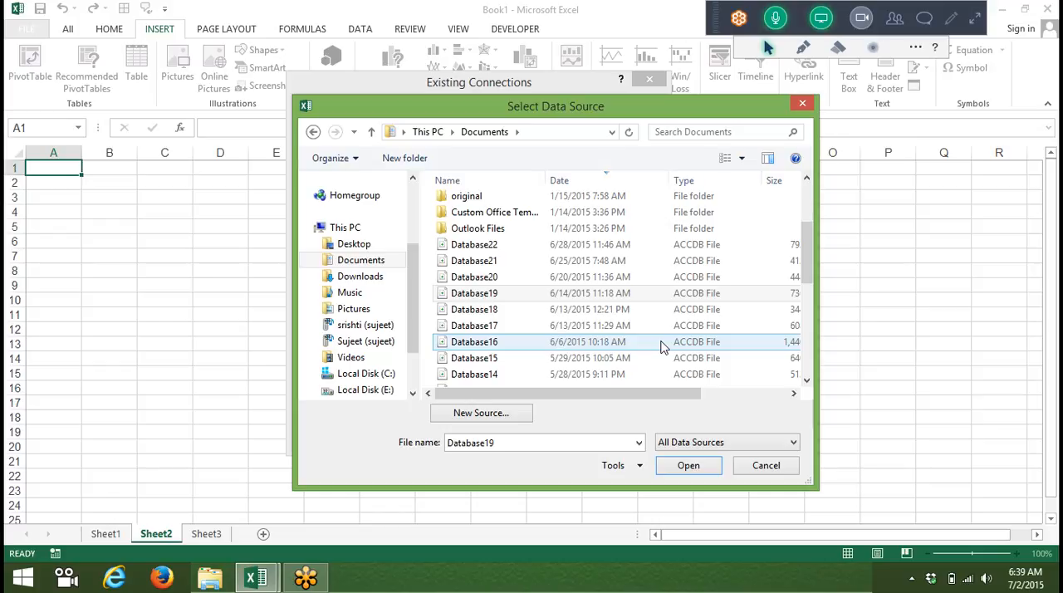
Step: Connect to Table1 of the Database19 database and create the PivotTable on Sheet2
click(477, 293)
click(688, 465)
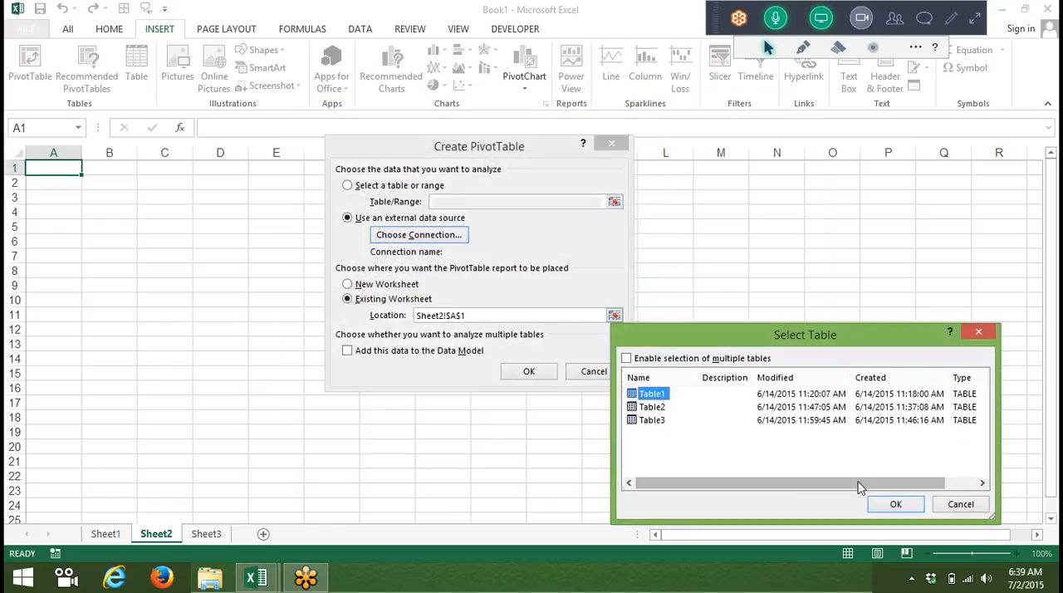
click(894, 505)
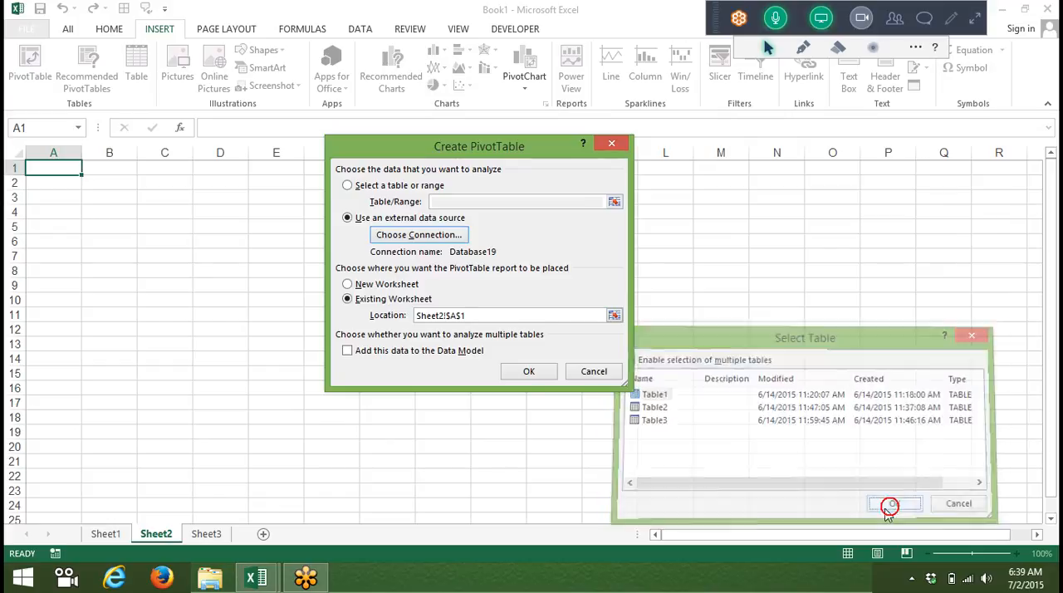
click(528, 372)
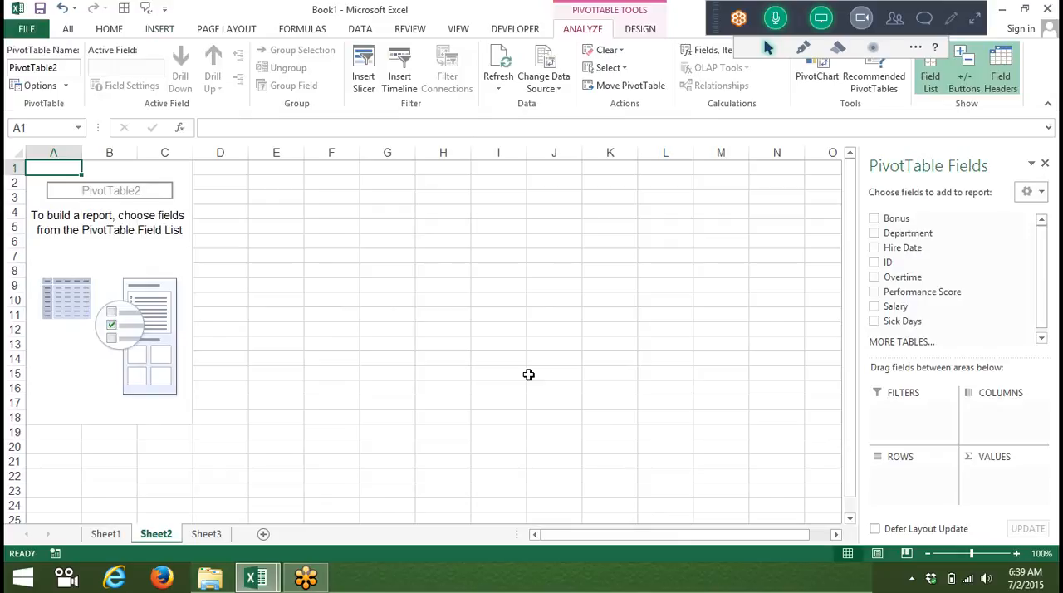
Step: Start a PivotTable at cell A1 of Sheet3 that uses an external data source
click(206, 534)
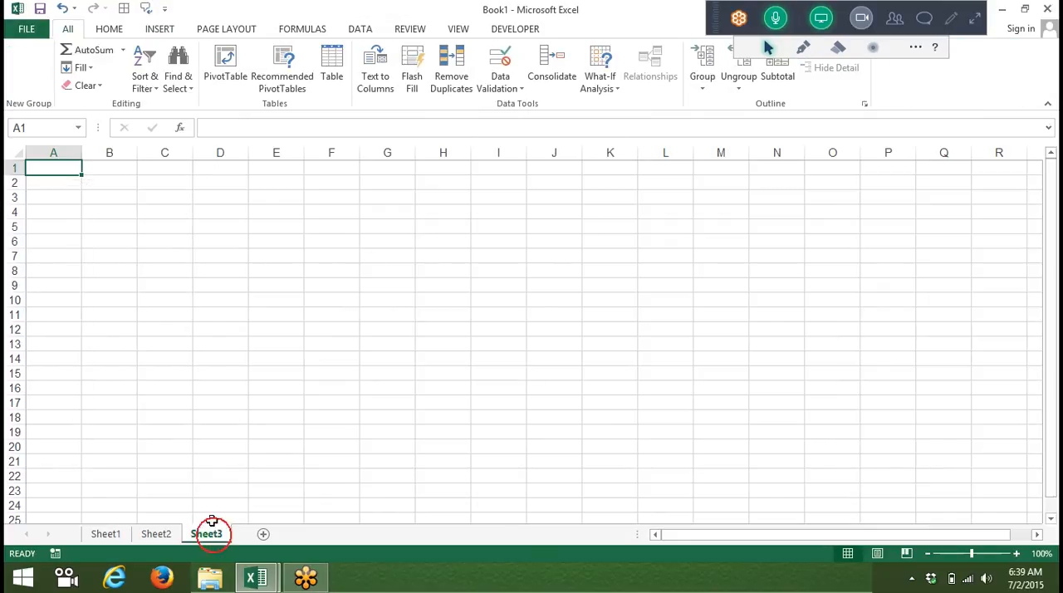
click(158, 29)
click(33, 76)
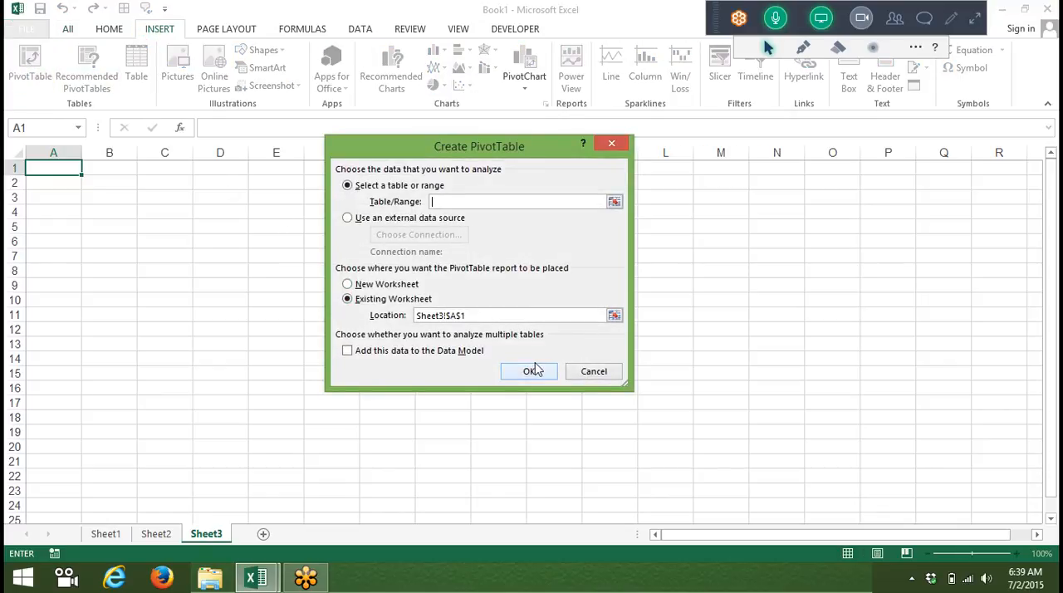
click(388, 218)
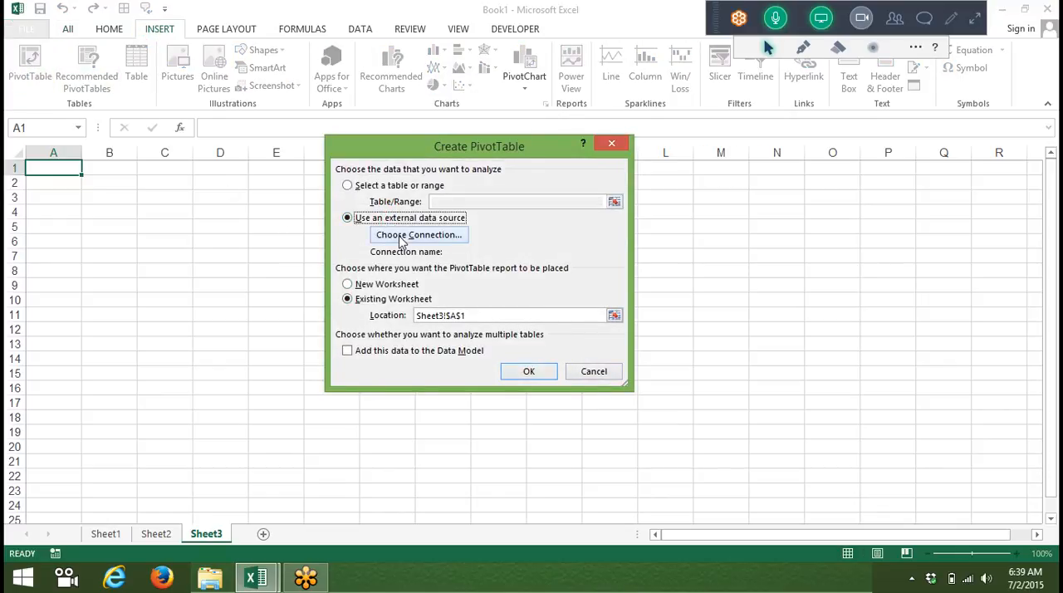
Step: Set up a new Microsoft SQL Server data source, entering the server name and using Windows Authentication
click(399, 236)
click(363, 430)
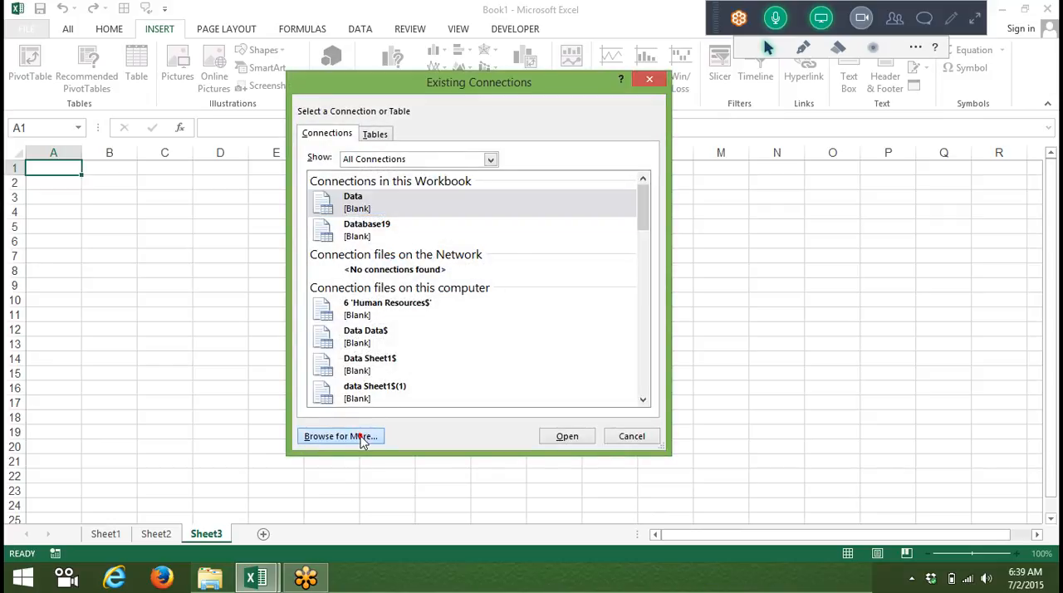
click(466, 415)
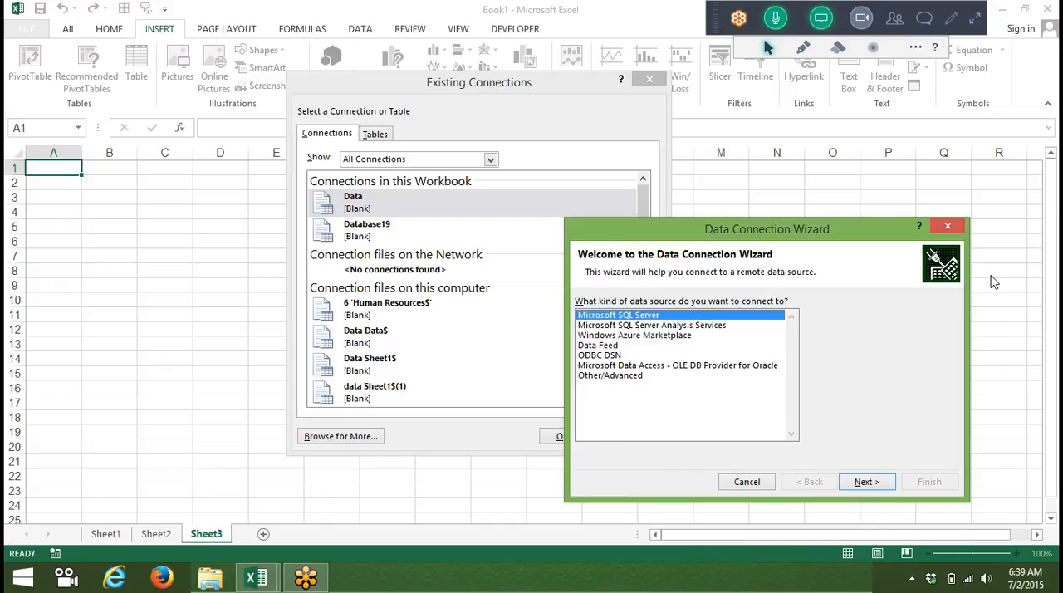
click(949, 226)
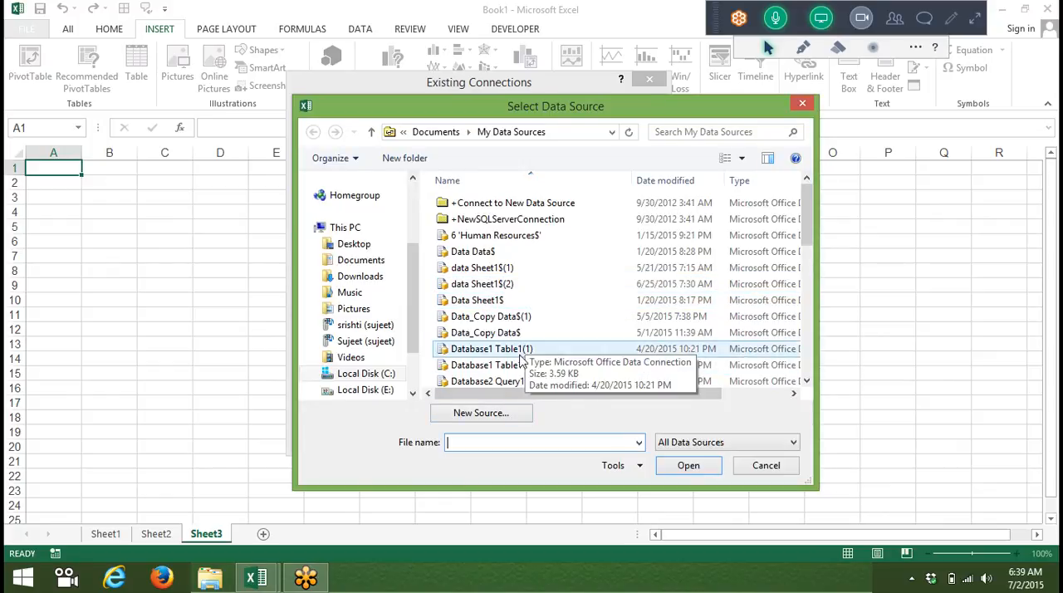
click(503, 412)
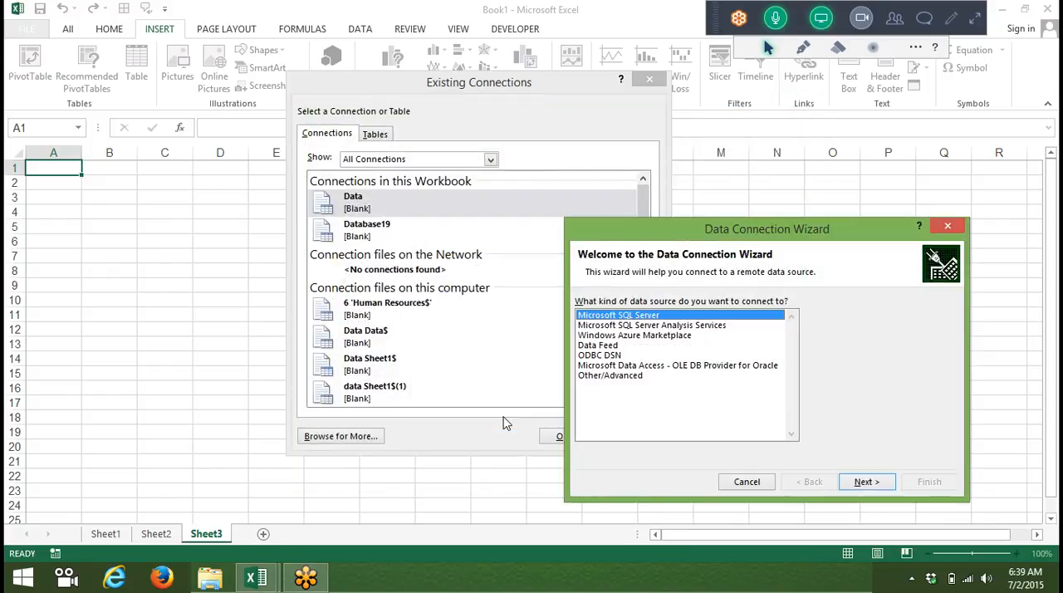
click(865, 482)
text(Suje)
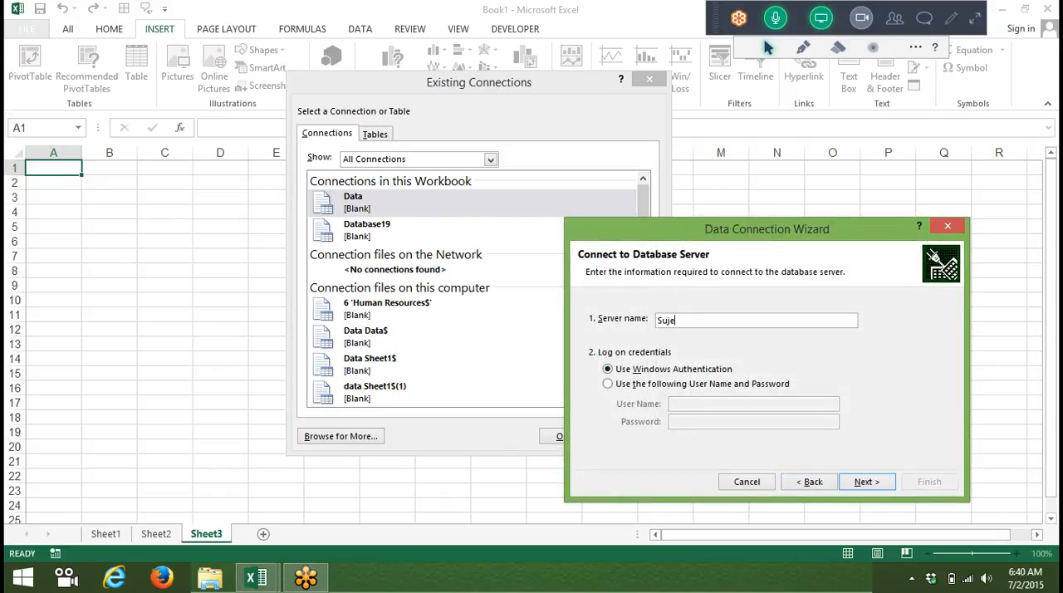
text(et)
click(864, 482)
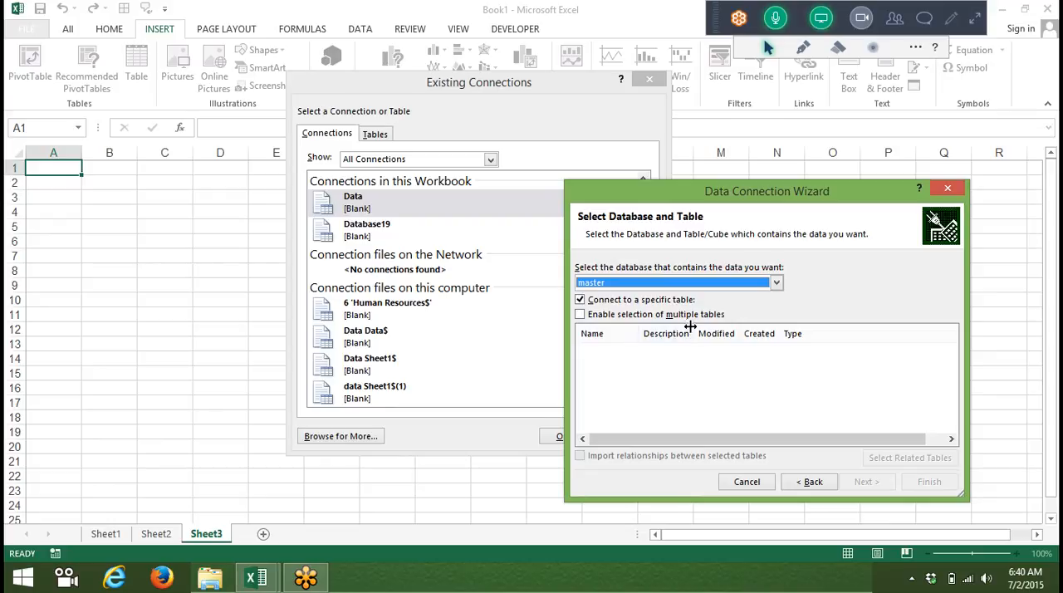
Step: Select the Data table of the Sales database, save the connection, and create the PivotTable on Sheet3
click(681, 284)
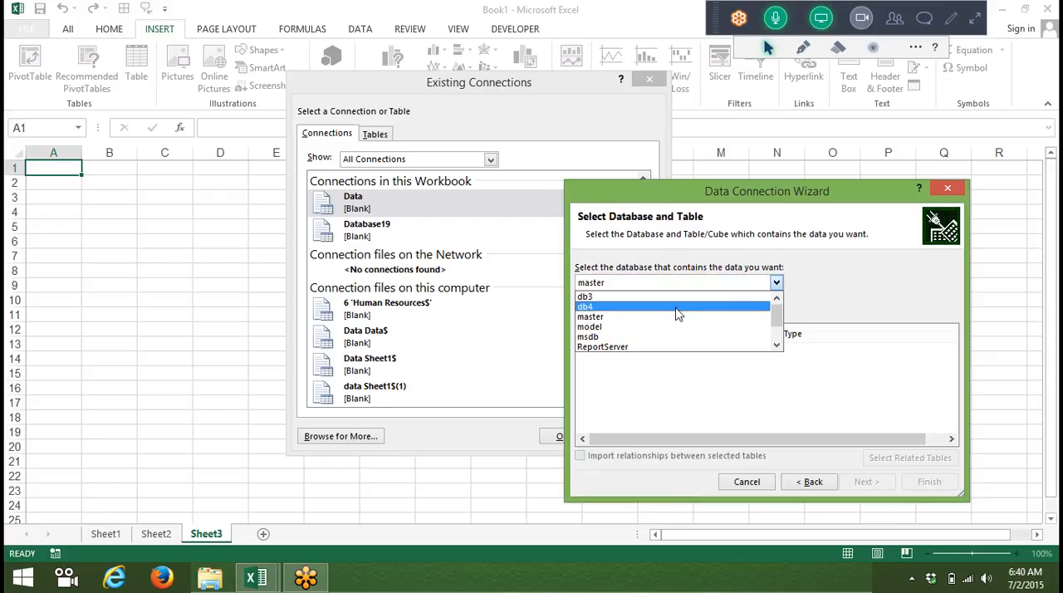
scroll(676, 323, down, 1)
click(668, 347)
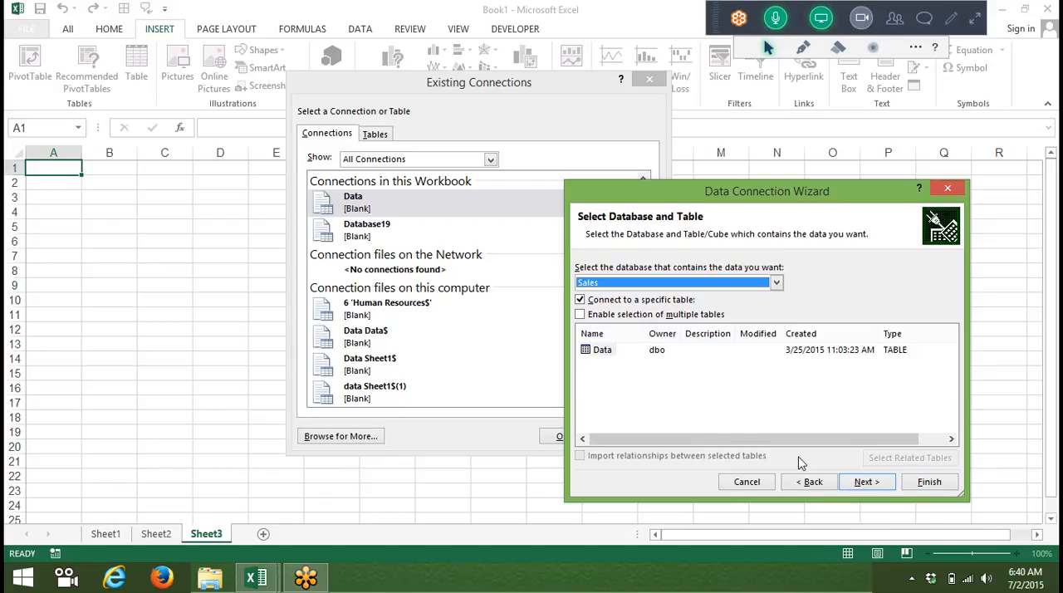
click(602, 350)
click(865, 482)
click(910, 485)
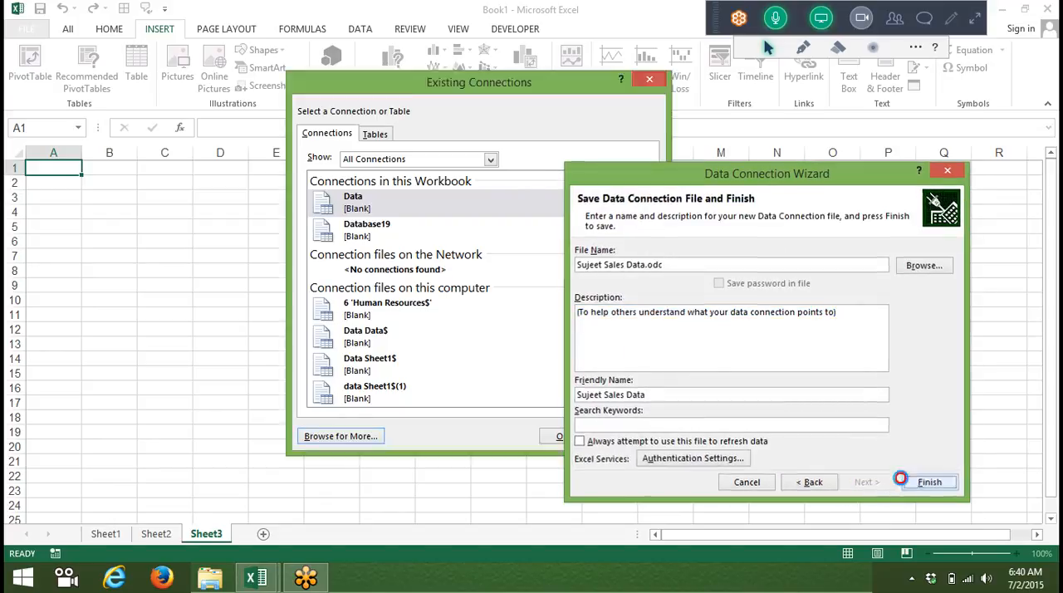
click(508, 325)
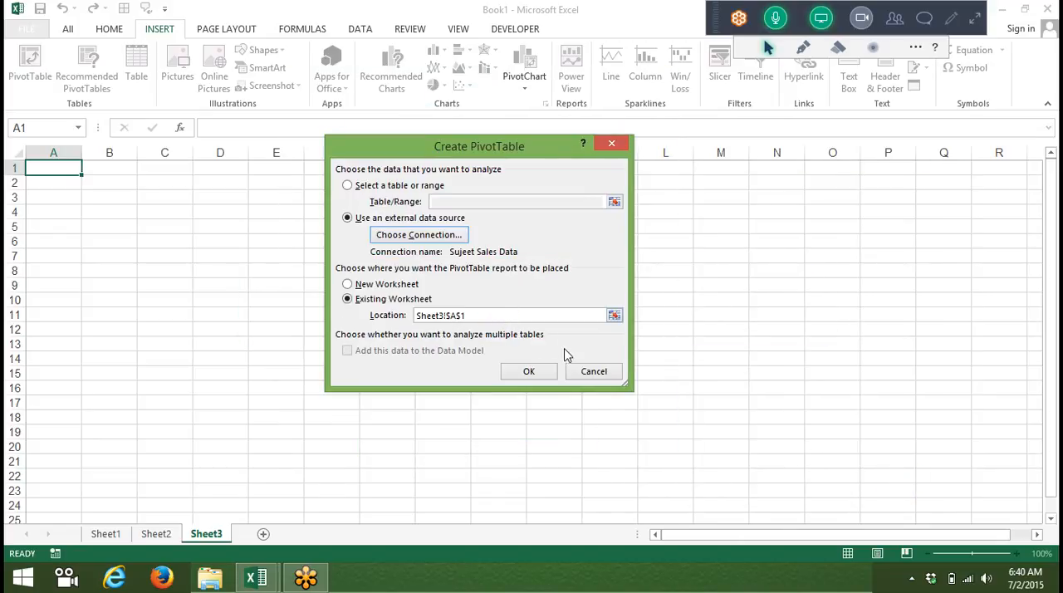
click(542, 372)
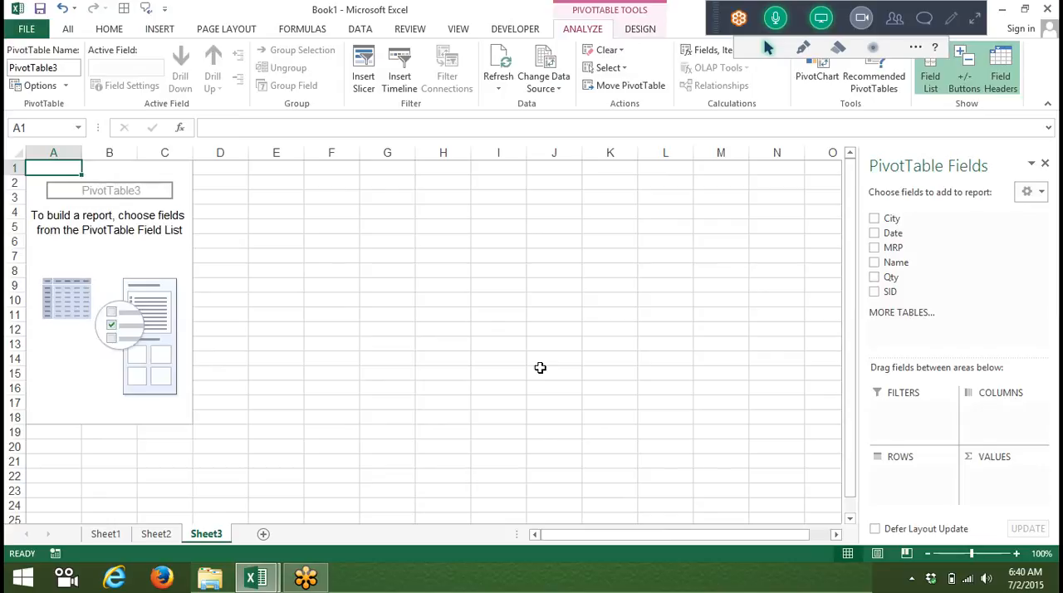
Step: Add a new worksheet, start a PivotTable at A1 with an external data source, and browse for more connections
click(262, 534)
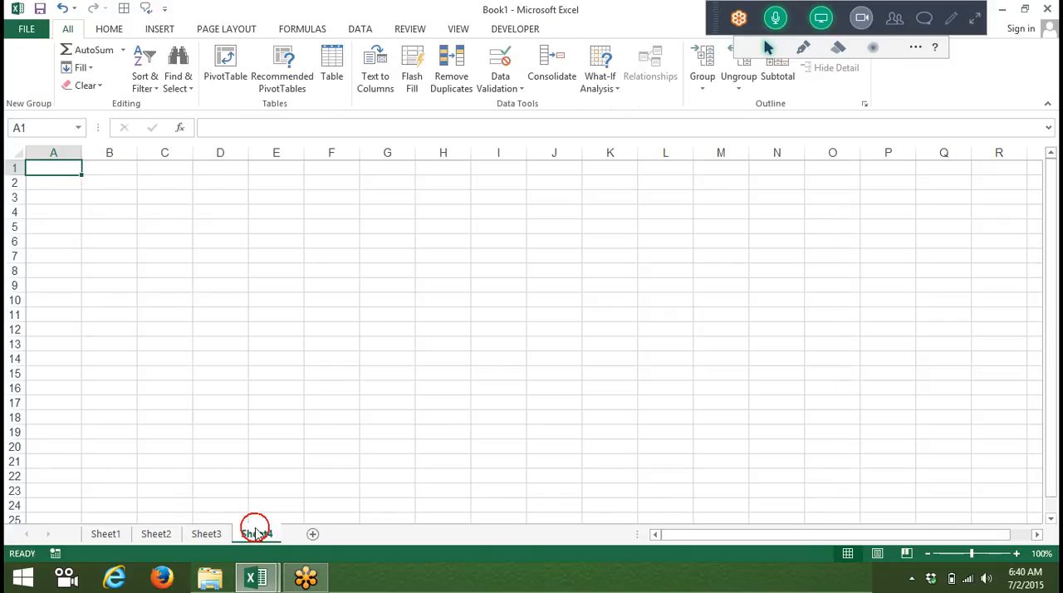
click(106, 29)
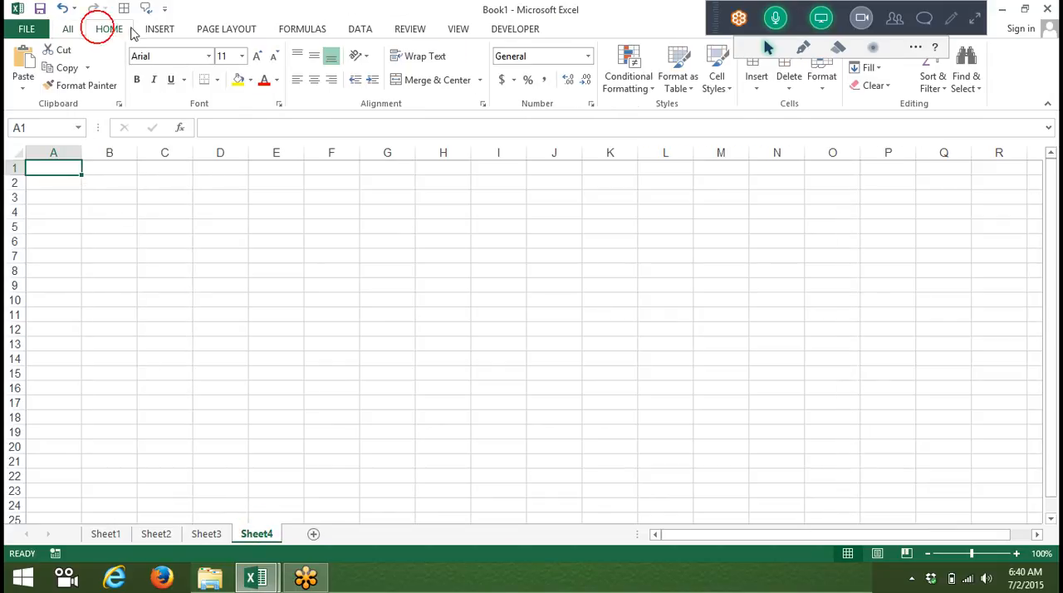
click(145, 29)
click(38, 66)
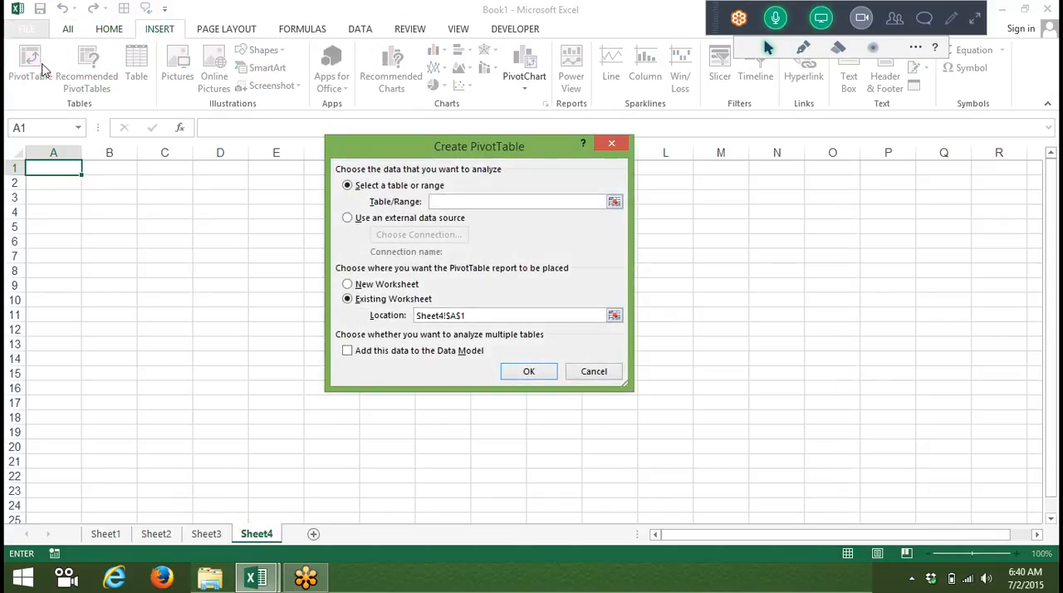
click(374, 221)
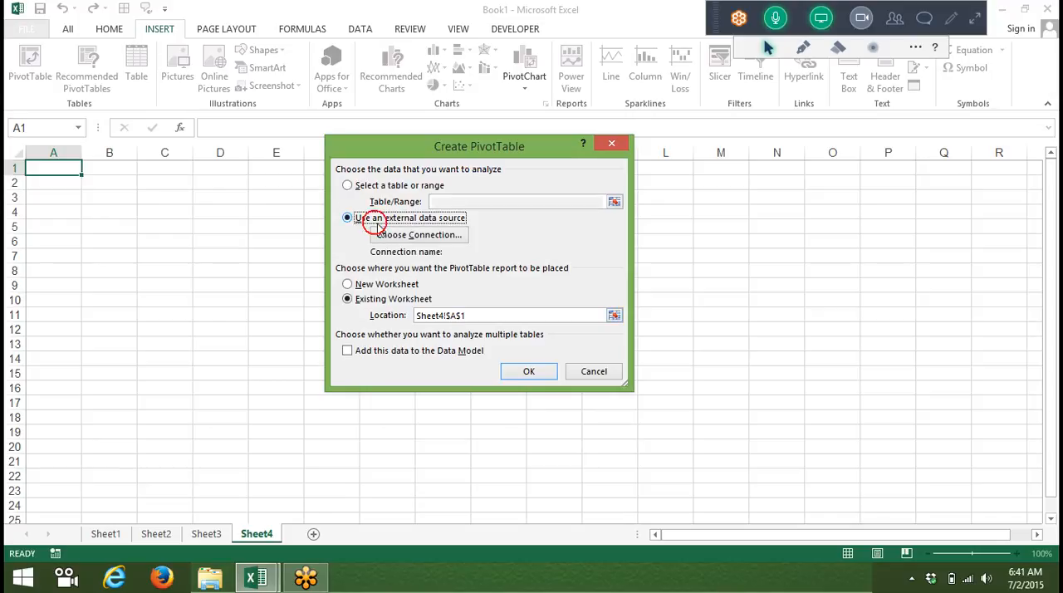
click(379, 234)
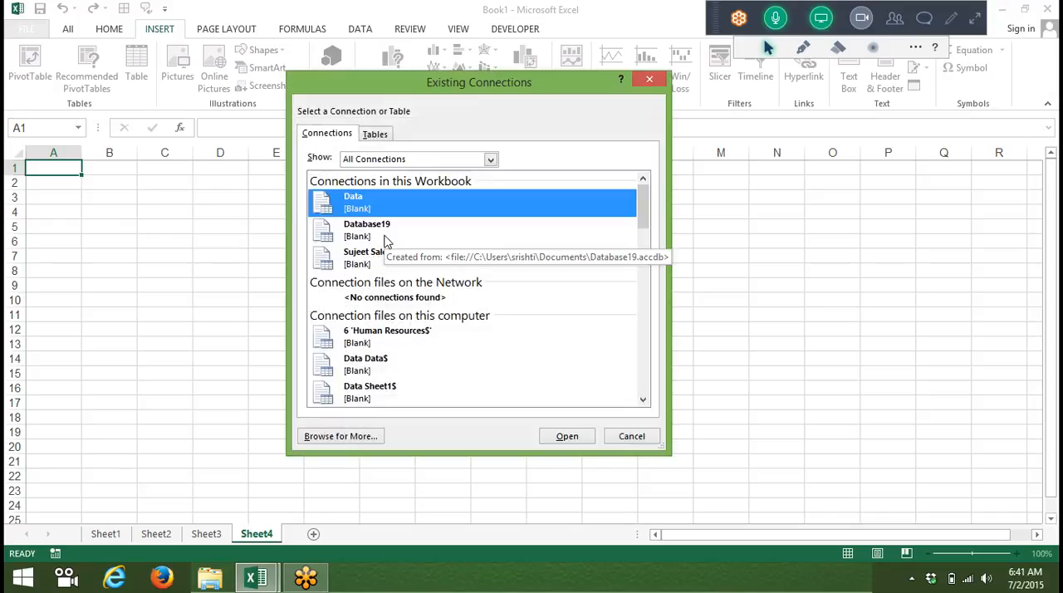
click(353, 435)
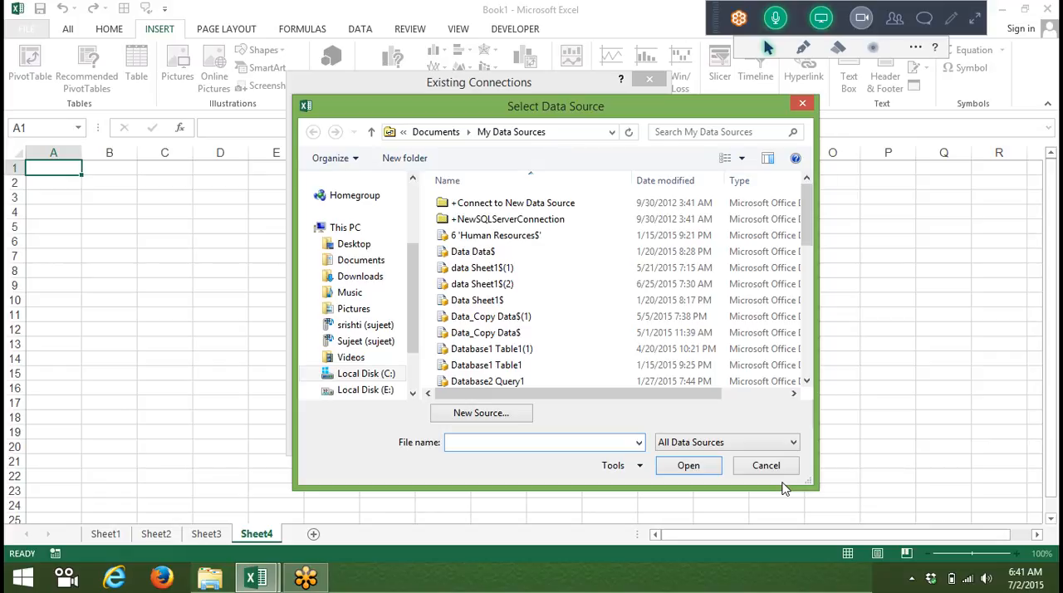
Step: Switch to Firefox and open google.com
click(176, 580)
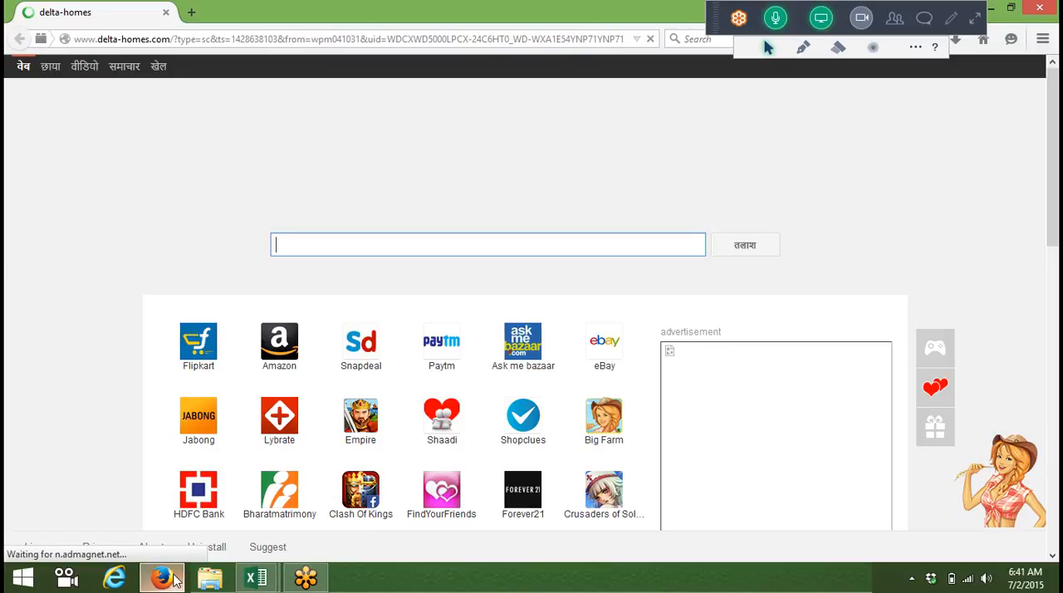
click(340, 37)
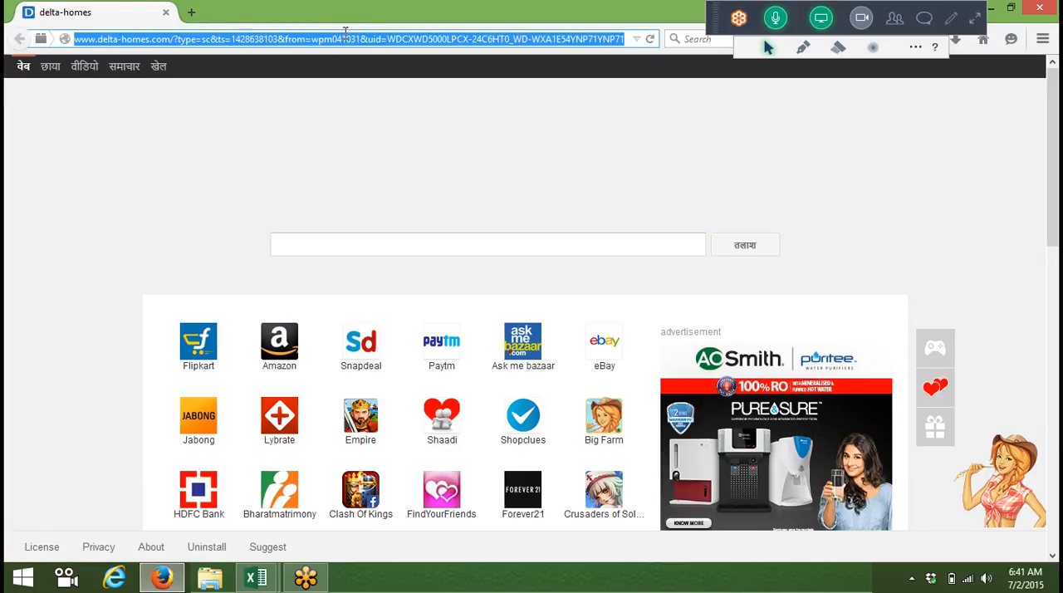
text(google.com/)
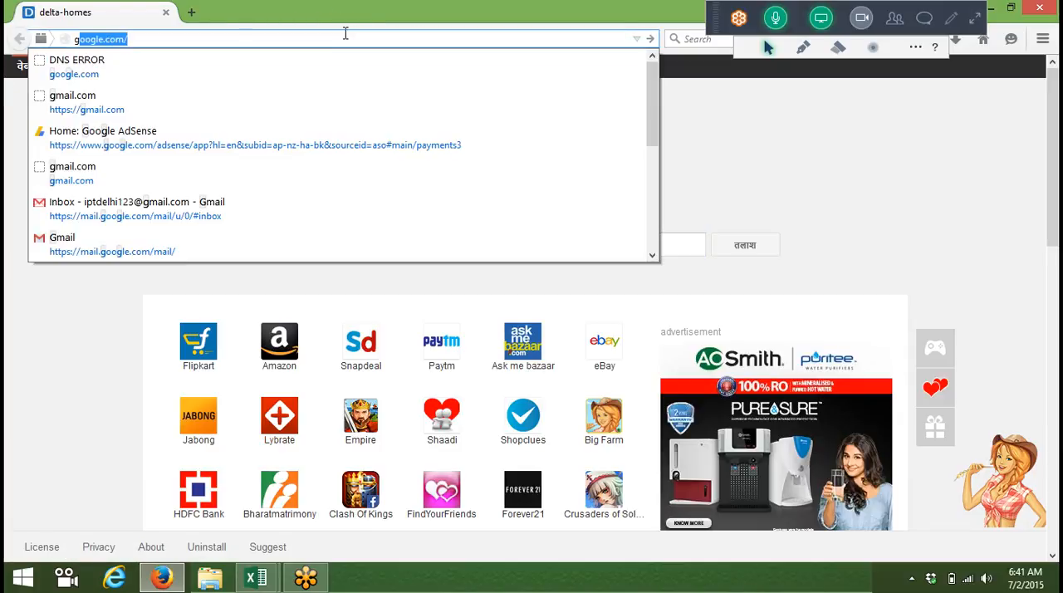
key(Return)
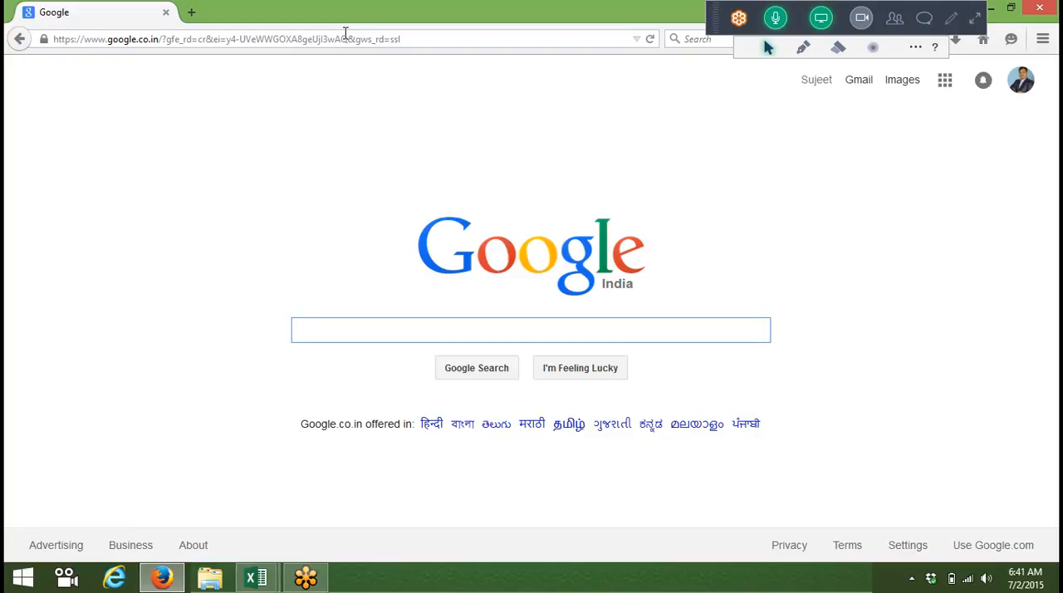
Step: Search Google for pivot table.xls and copy the web address of the Financial History PivotTable workbook, historypivot.xls
text(piv)
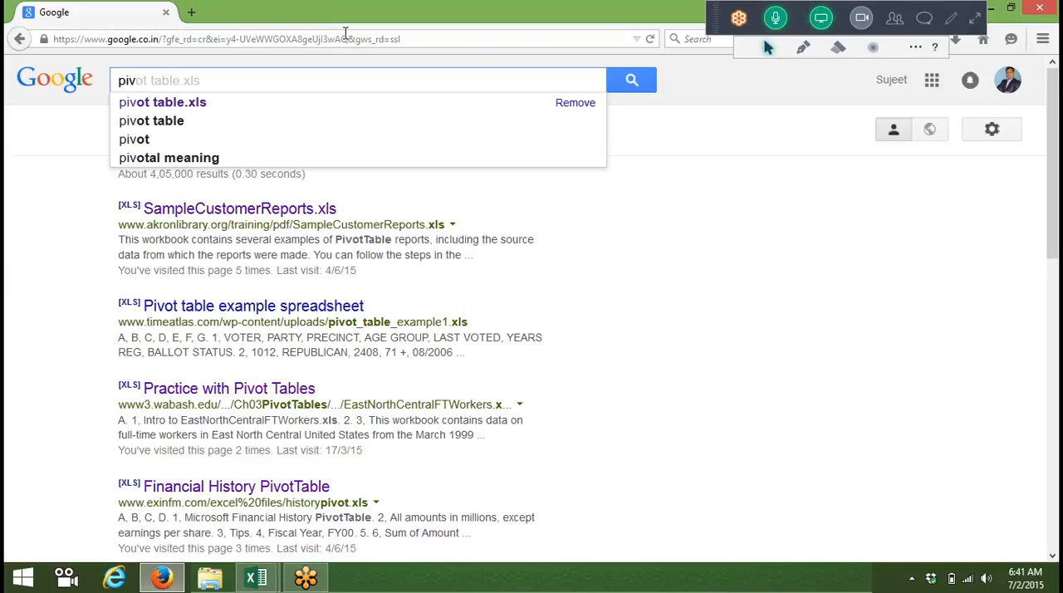
click(295, 104)
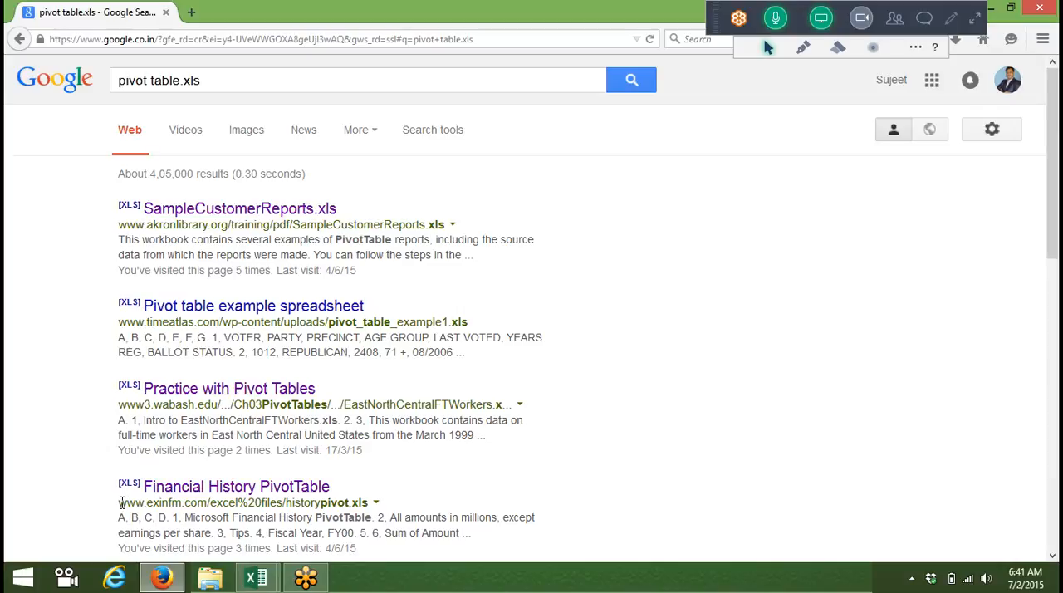
drag(119, 502, 374, 504)
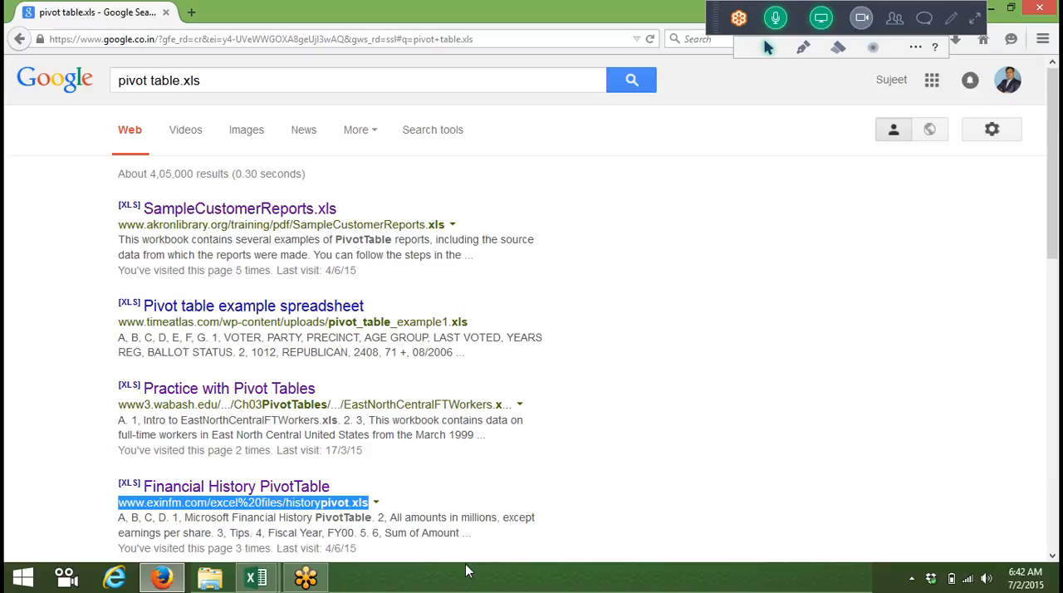
Step: Switch to Book1 in Excel and try to open the copied historypivot.xls address, prefixed with https, as the data source, accepting the security warning
click(258, 580)
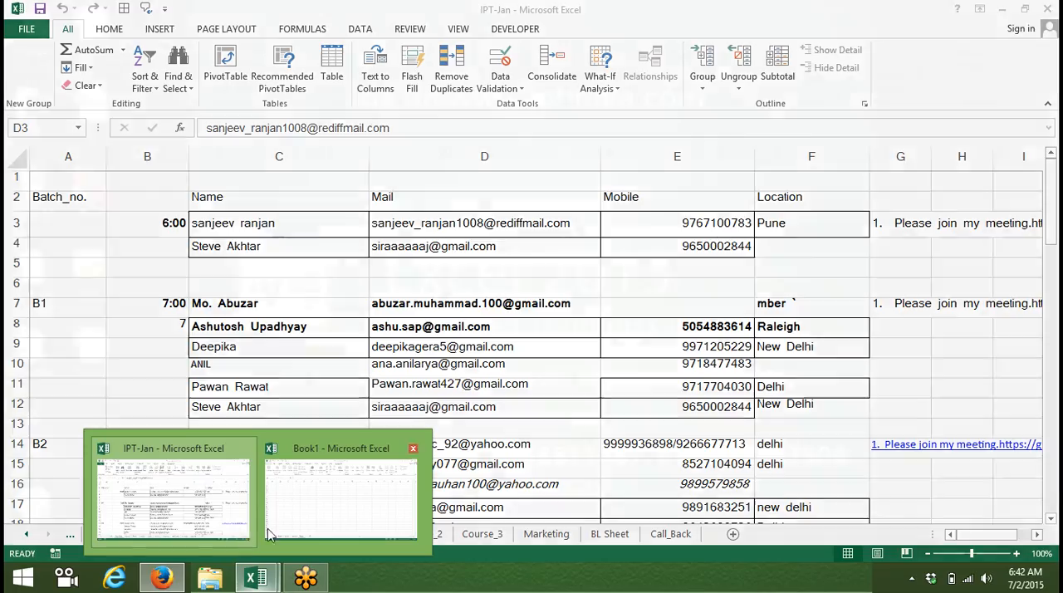
click(286, 516)
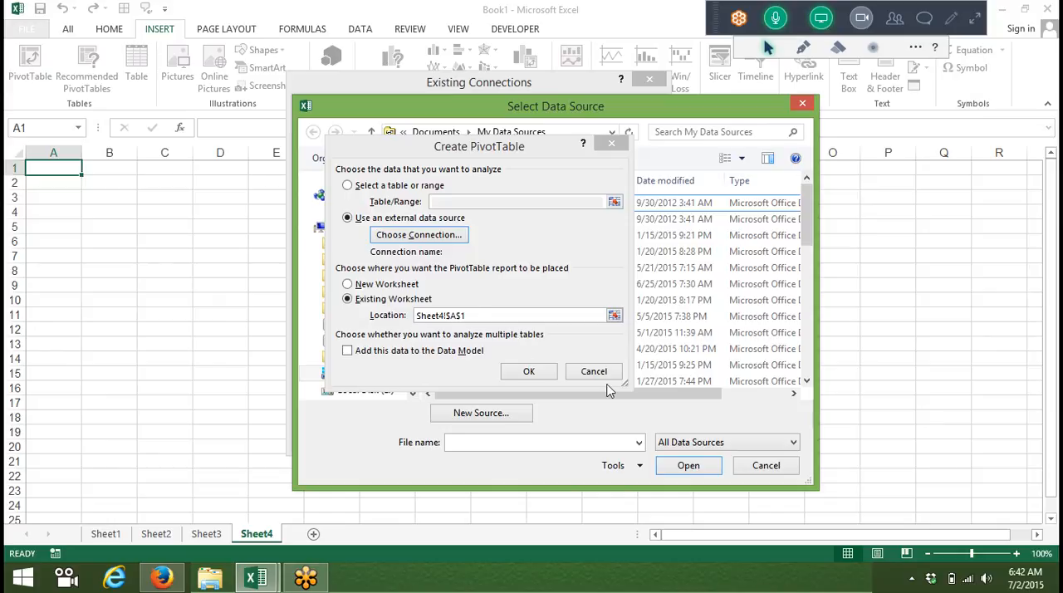
click(503, 445)
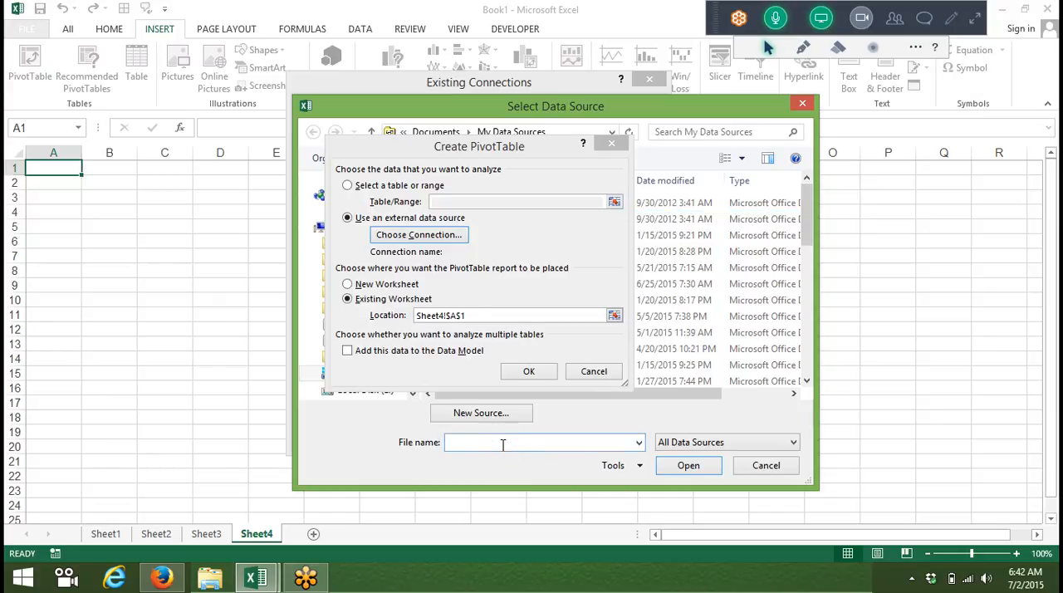
text(https:\\)
key(ctrl+v)
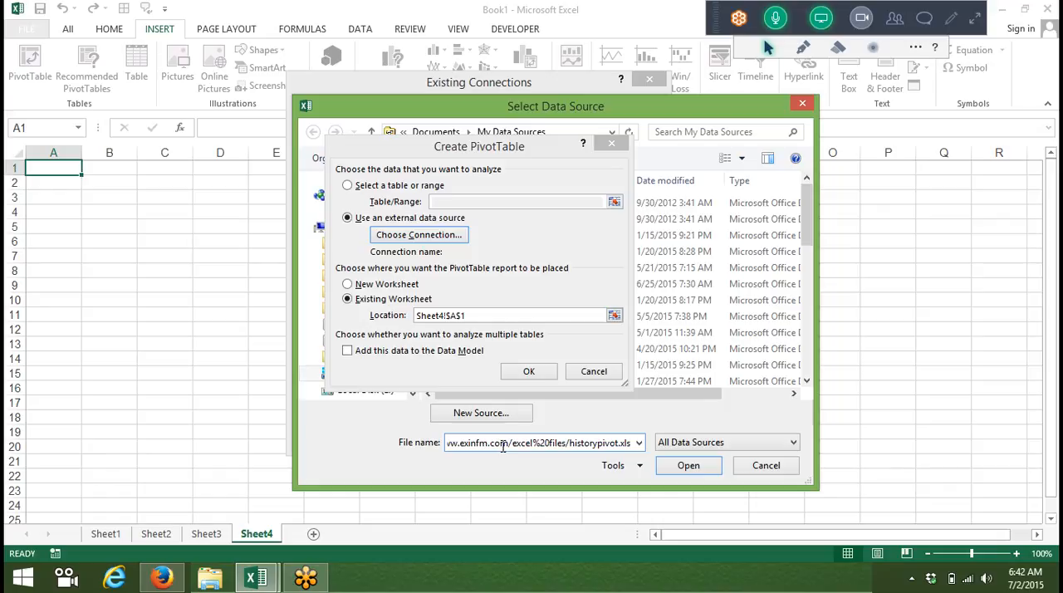
click(693, 467)
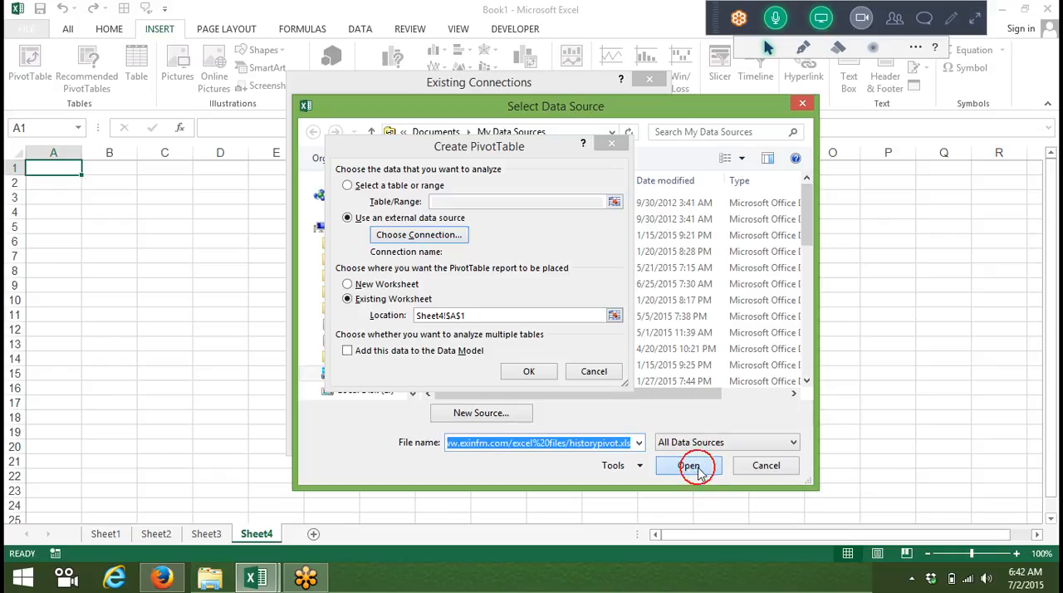
click(698, 470)
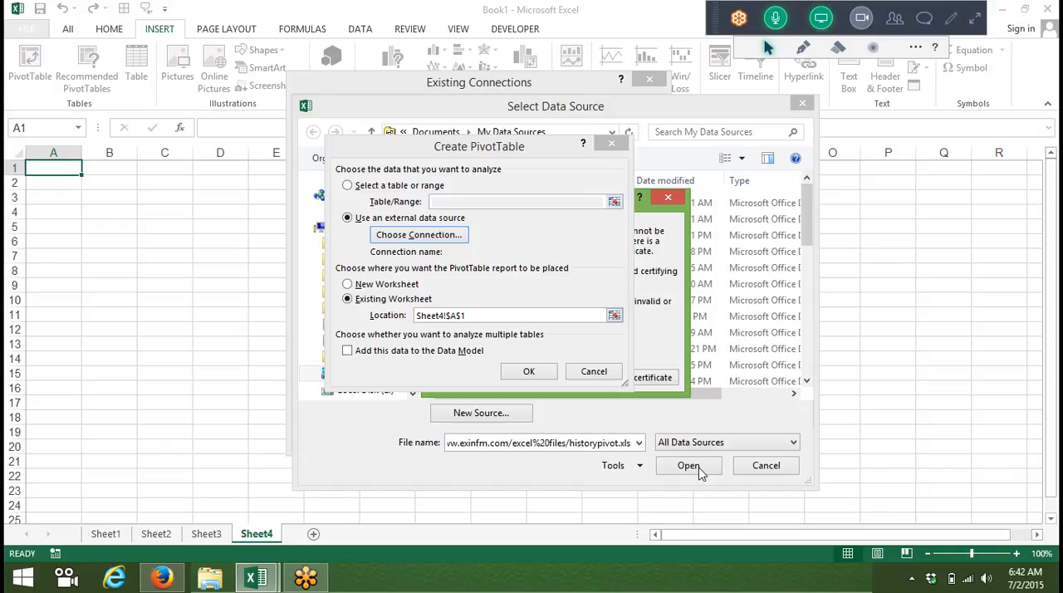
click(640, 202)
drag(639, 206, 901, 249)
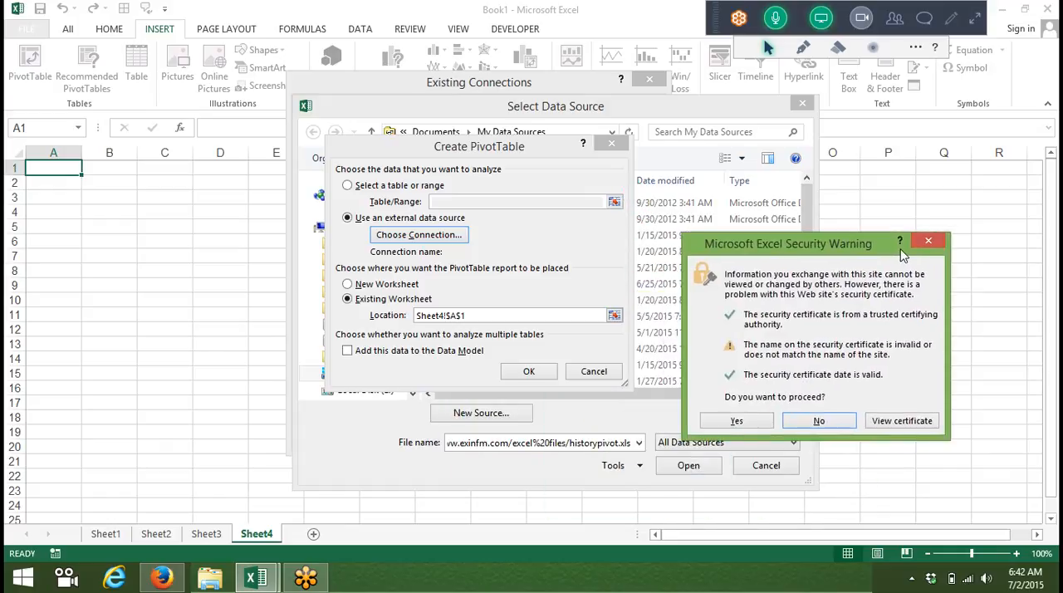
click(743, 425)
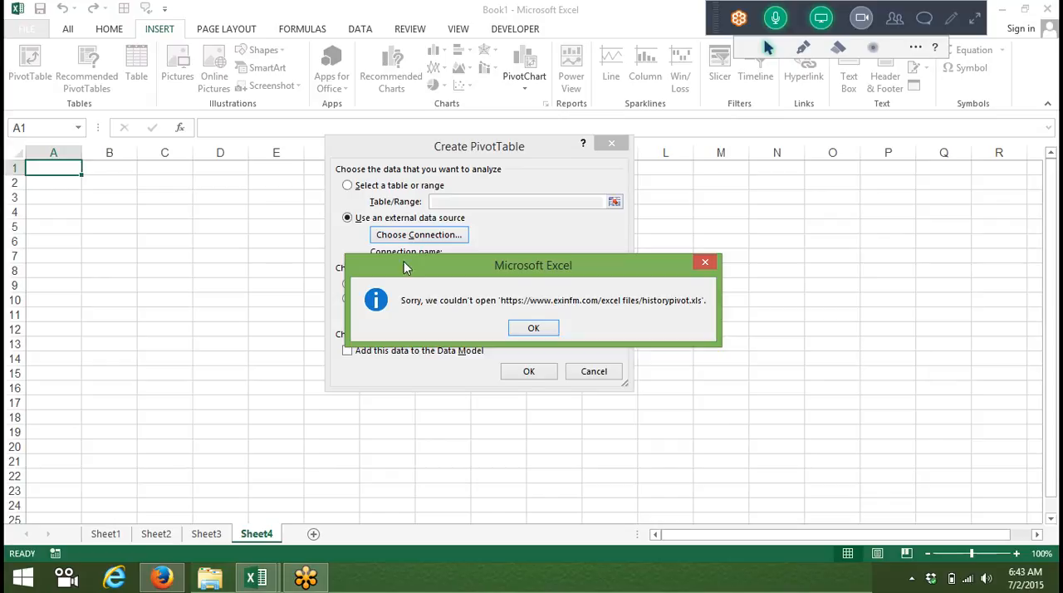
Step: Dismiss the error messages and cancel creating the PivotTable on Sheet4
click(524, 329)
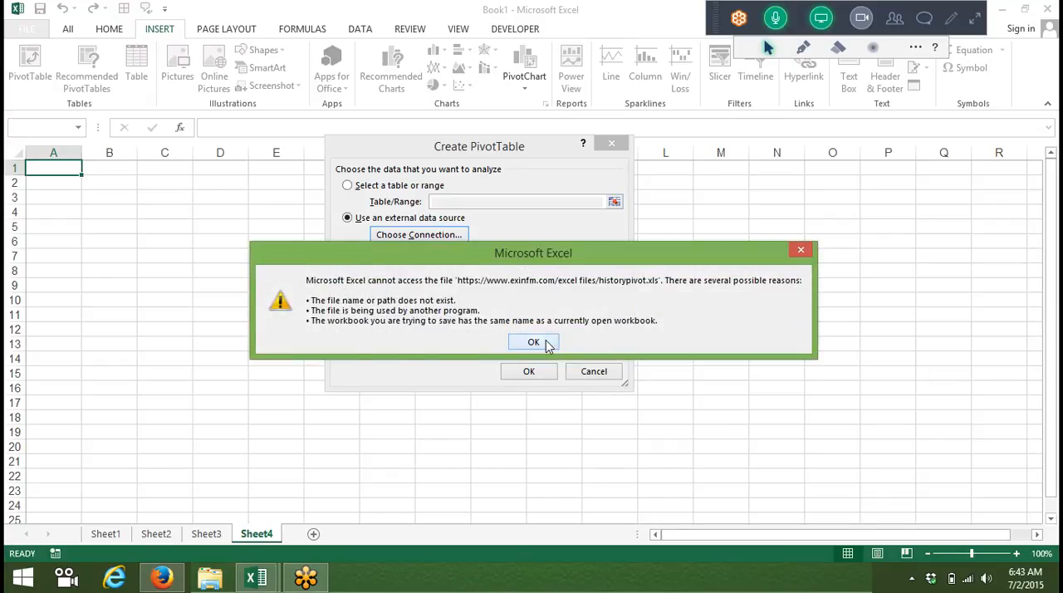
click(544, 341)
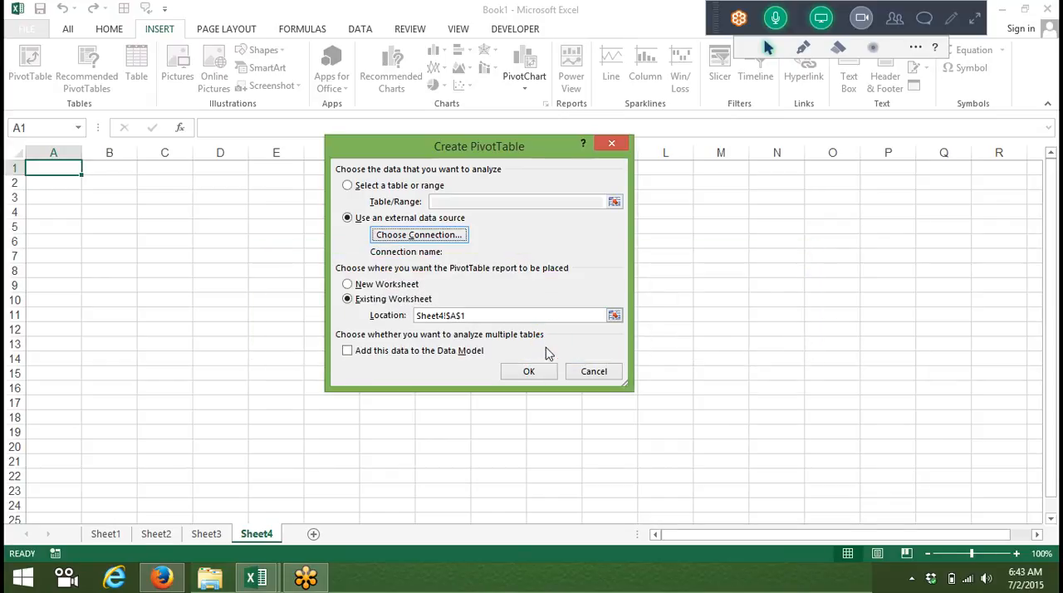
click(619, 373)
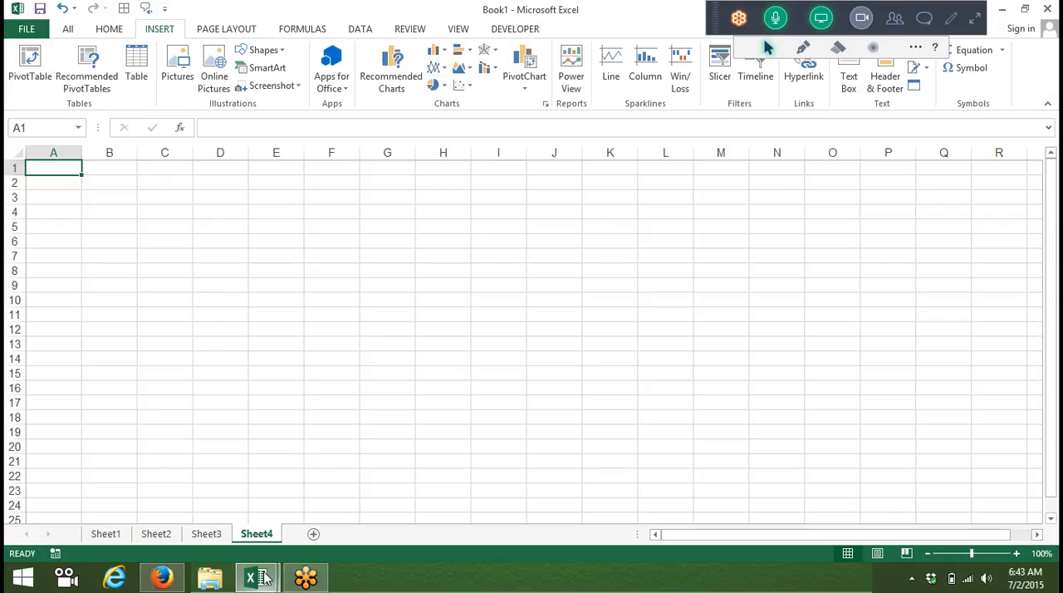
Step: Insert a clustered column PivotChart from the Sheet1 PivotTable and place it beside the table
click(108, 534)
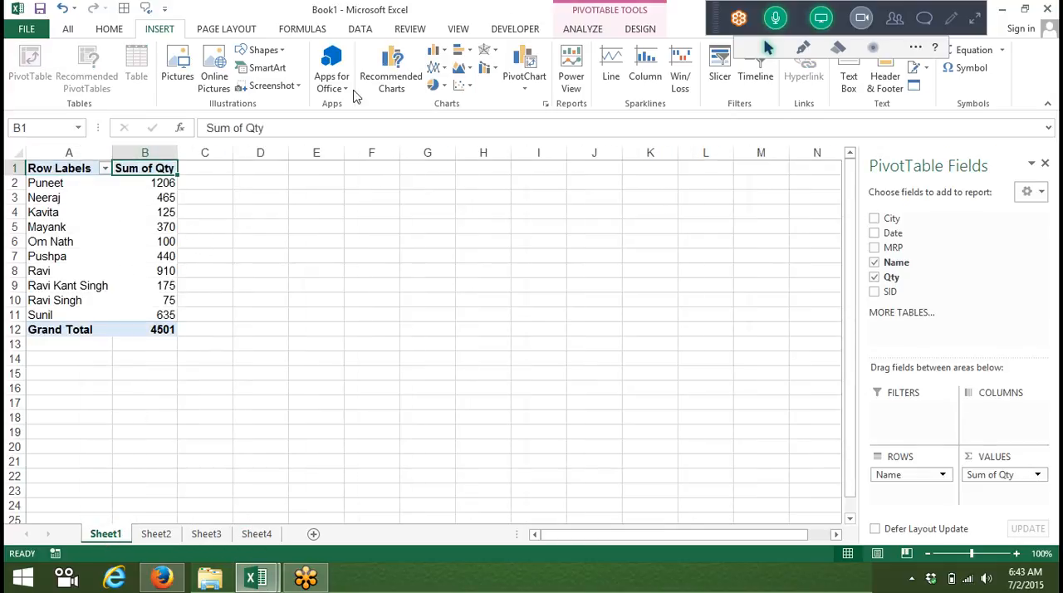
click(591, 29)
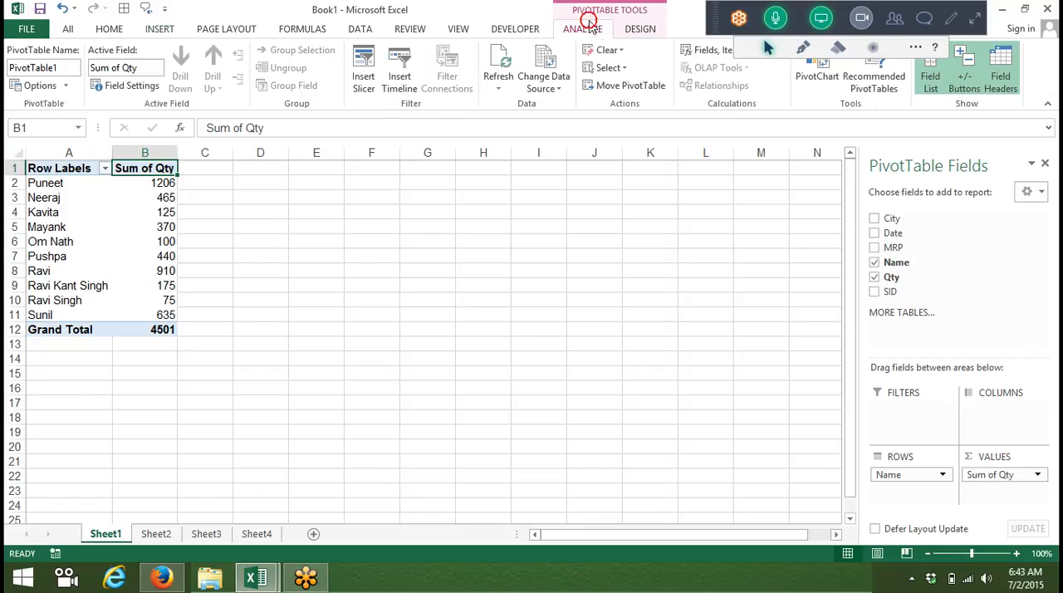
click(816, 83)
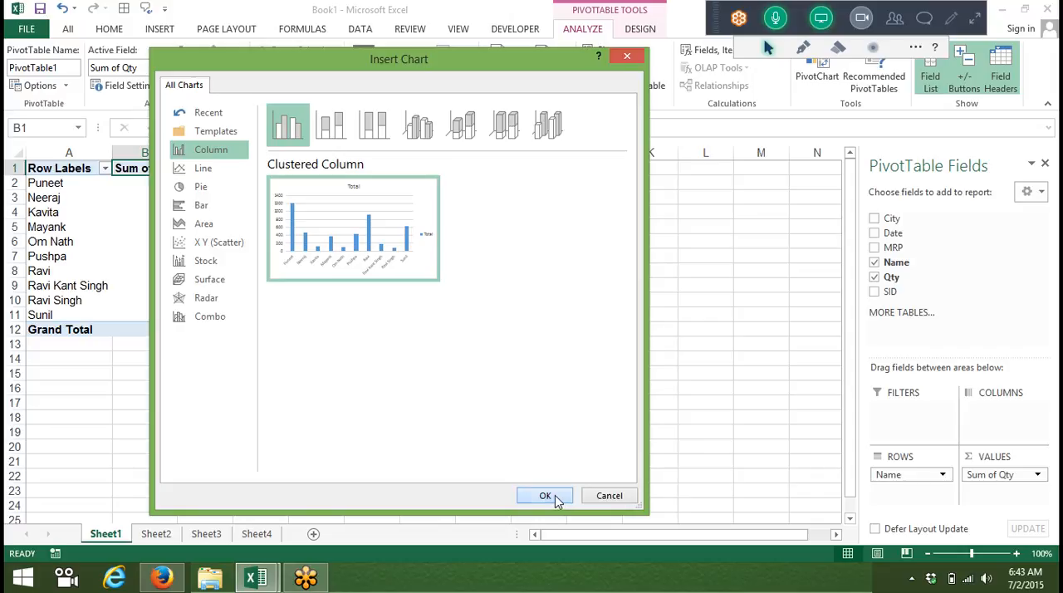
click(550, 496)
drag(365, 272, 349, 219)
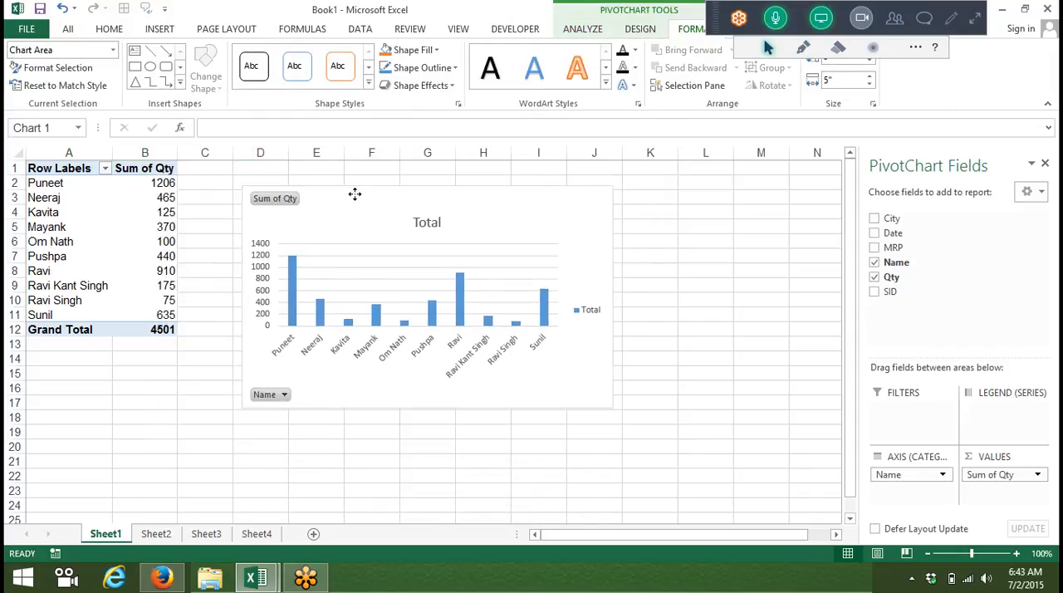
Step: Change the PivotChart to a 3-D clustered column chart and move it closer to the PivotTable
click(157, 30)
click(433, 51)
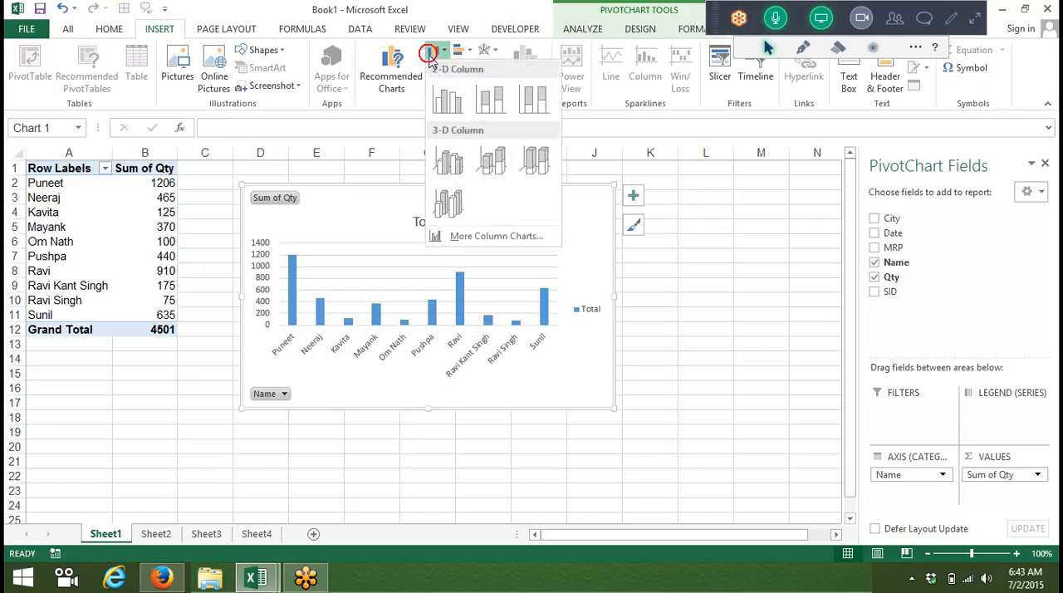
click(449, 160)
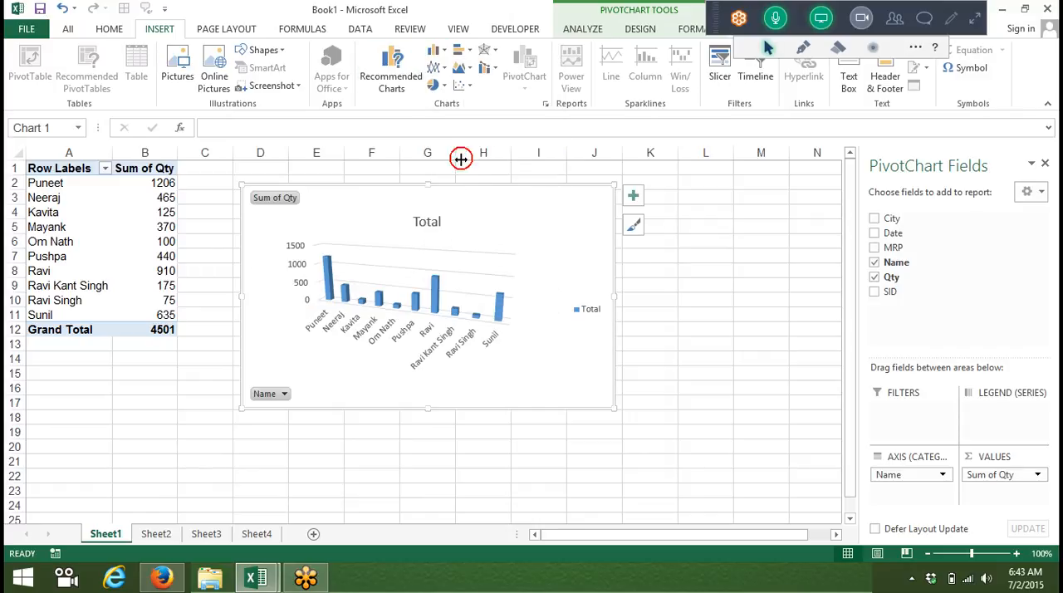
drag(538, 217, 505, 205)
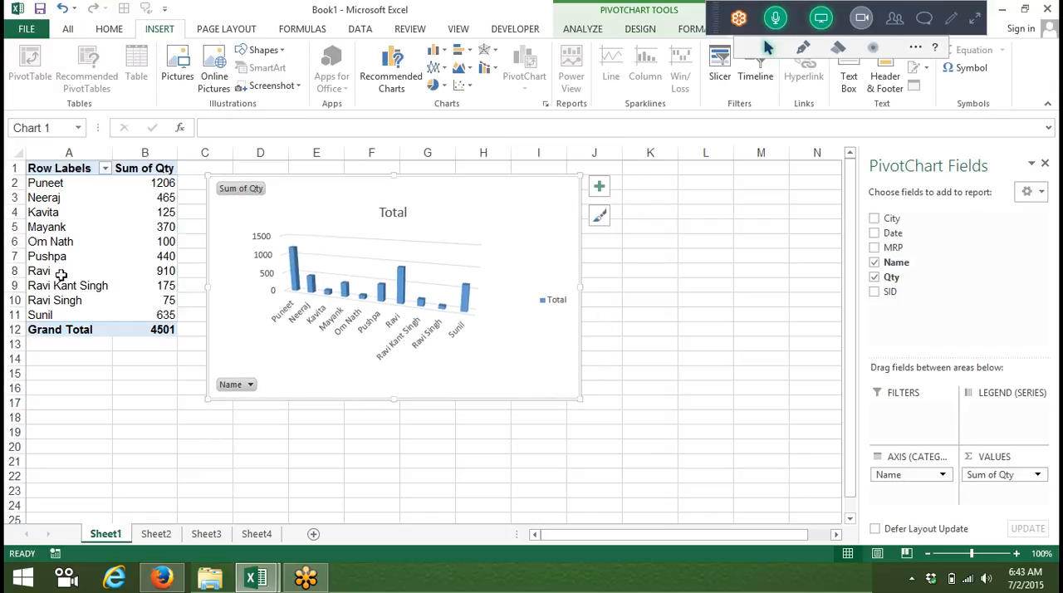
Step: Add the MRP field to the PivotTable's values and remove it again
click(83, 259)
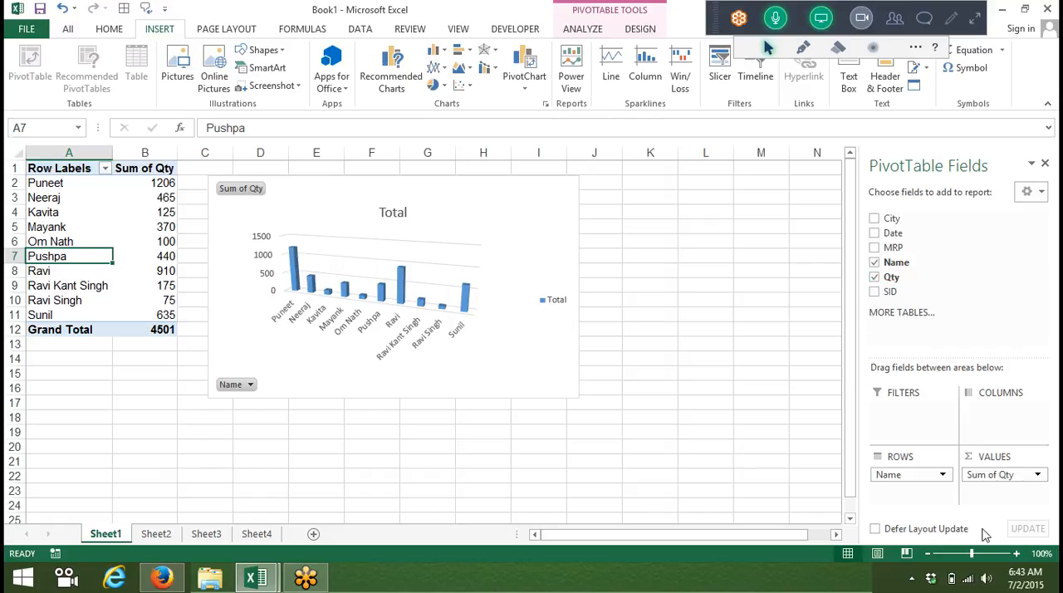
drag(893, 247, 1009, 501)
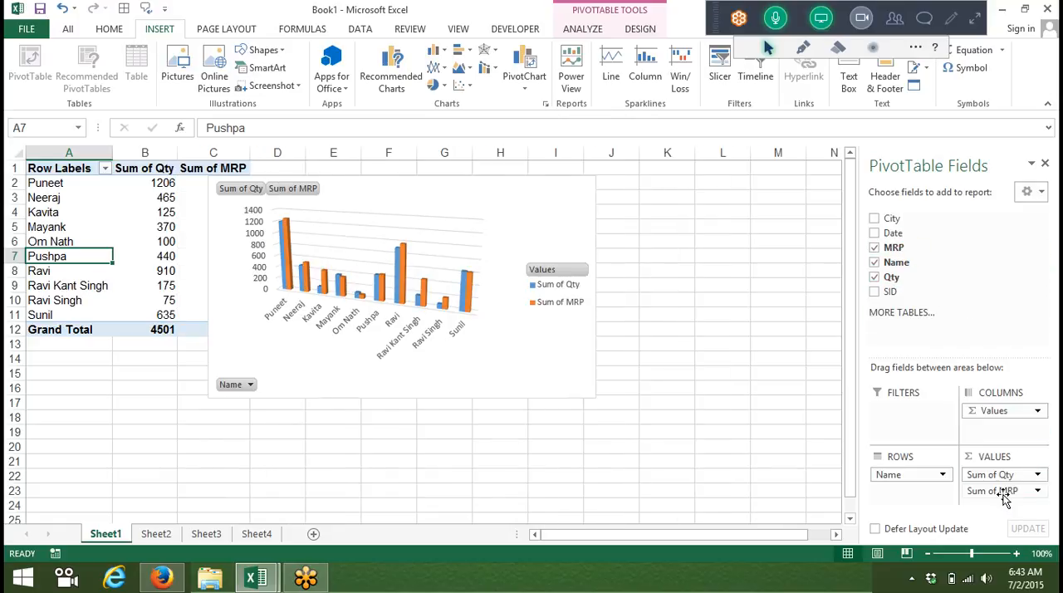
drag(1003, 496, 947, 287)
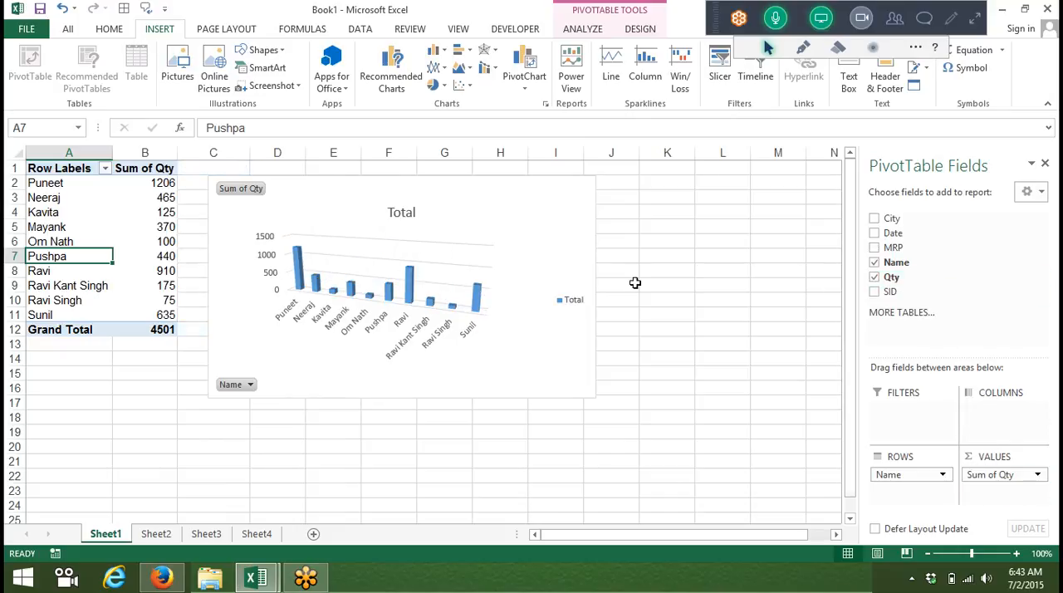
Step: Delete the PivotChart from Sheet1 and select cell B2 in the PivotTable
click(577, 231)
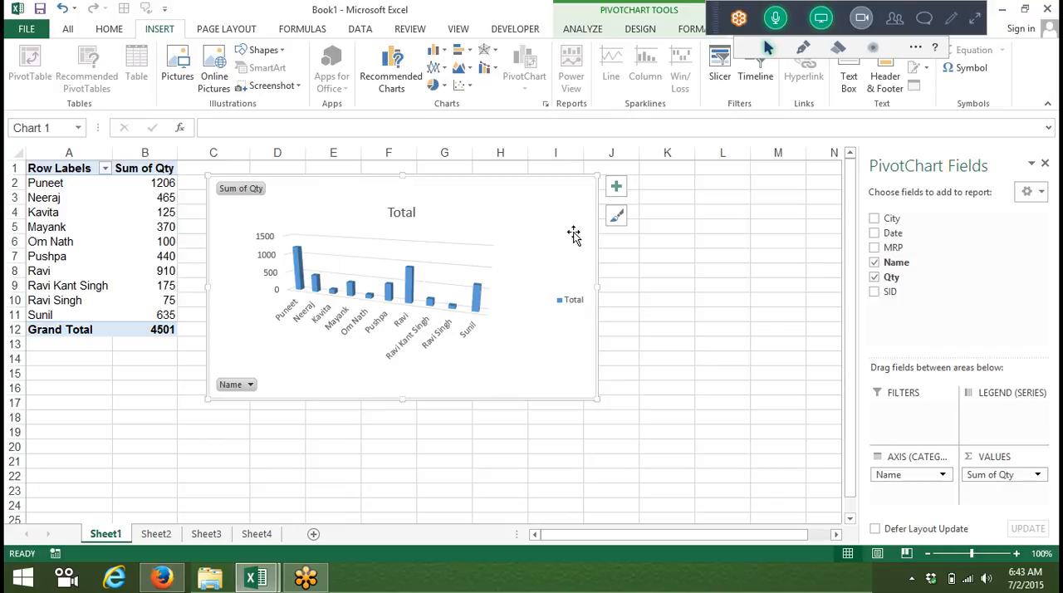
key(Delete)
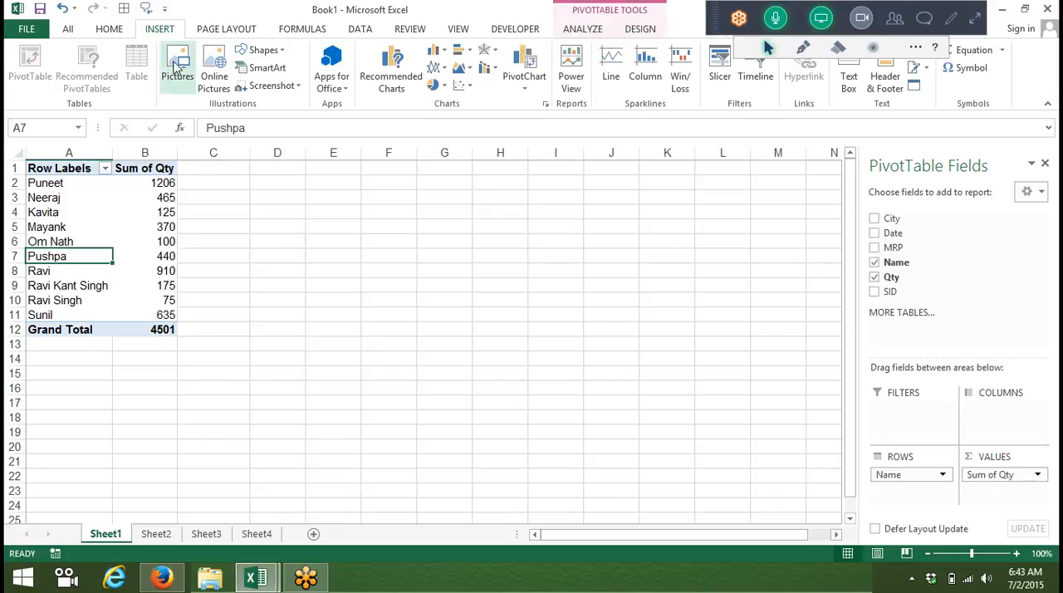
click(266, 179)
click(162, 183)
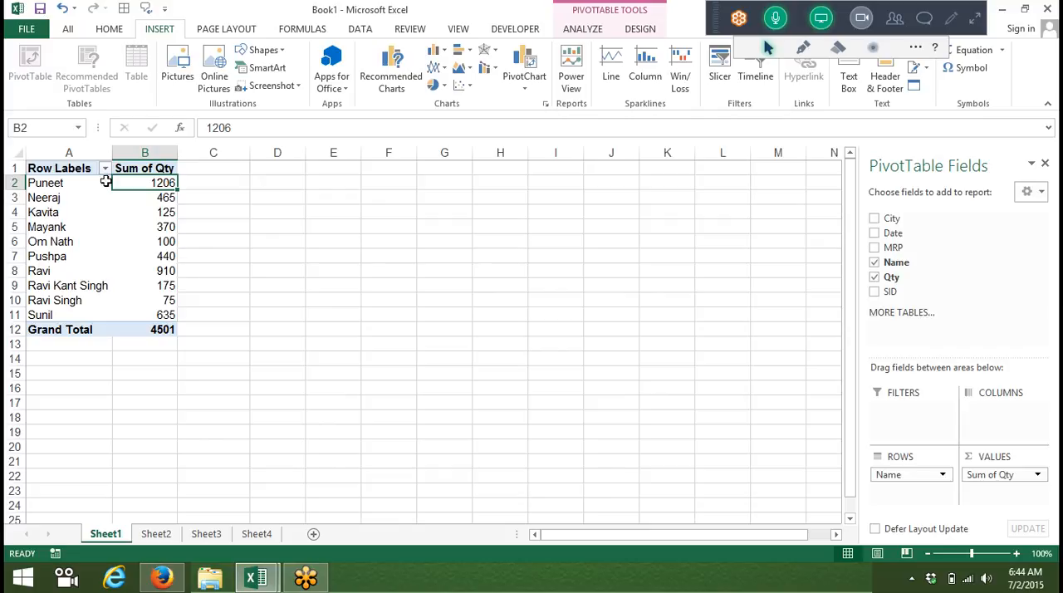
click(591, 31)
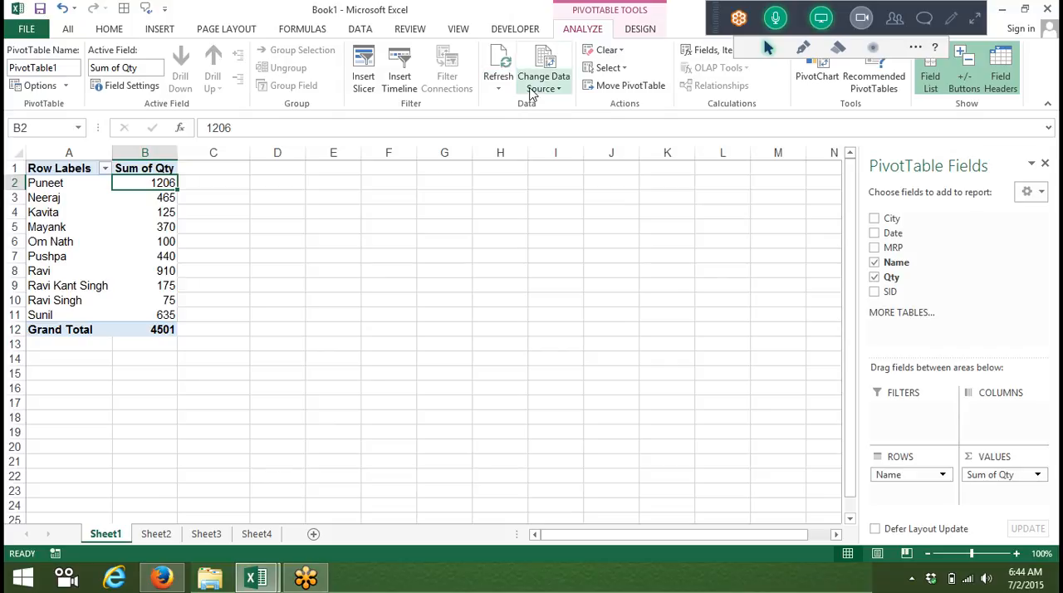
click(133, 217)
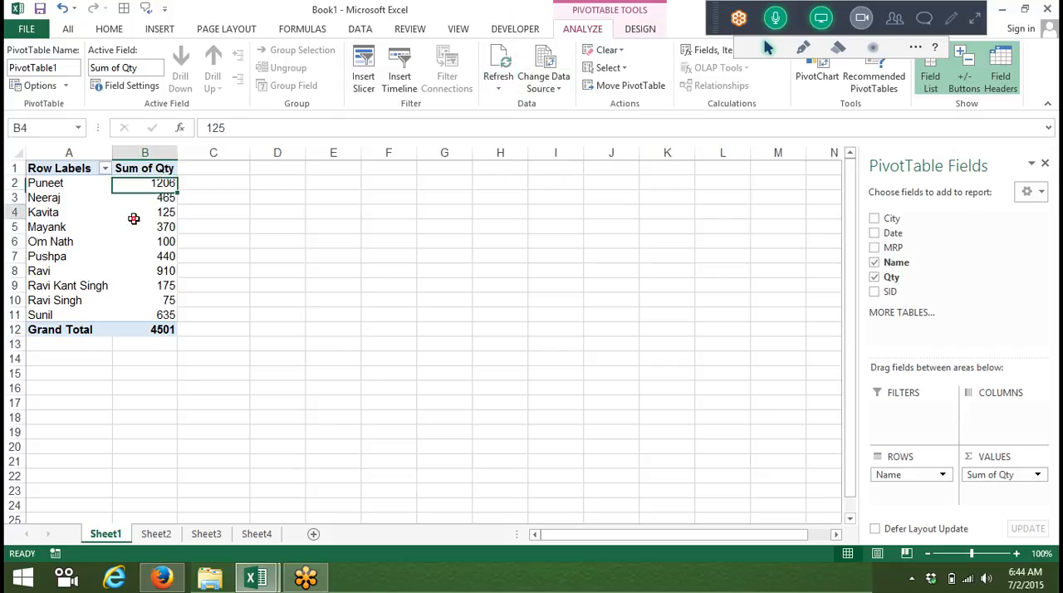
click(117, 205)
click(66, 205)
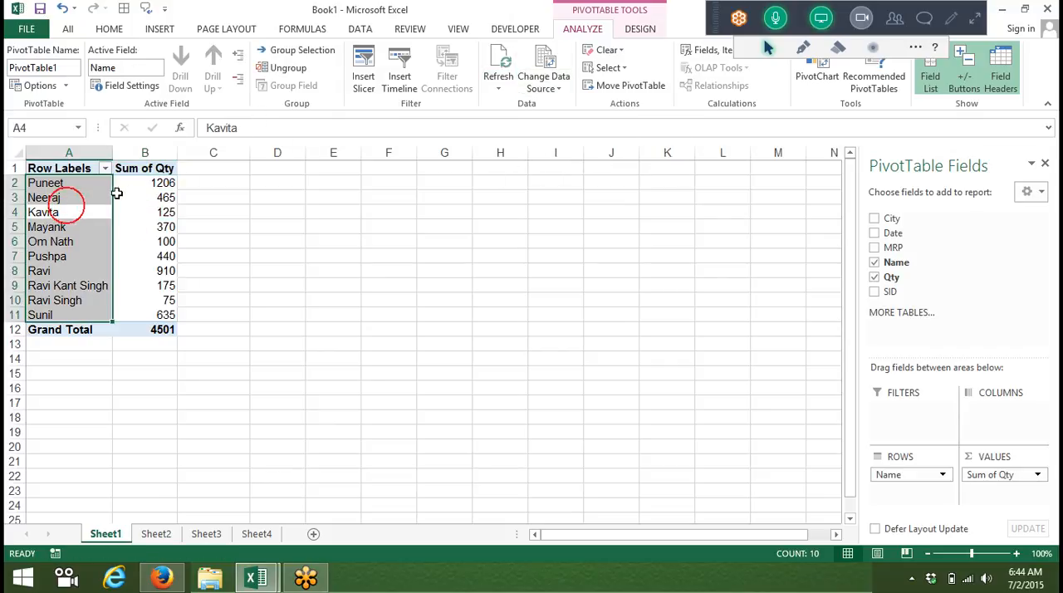
click(126, 213)
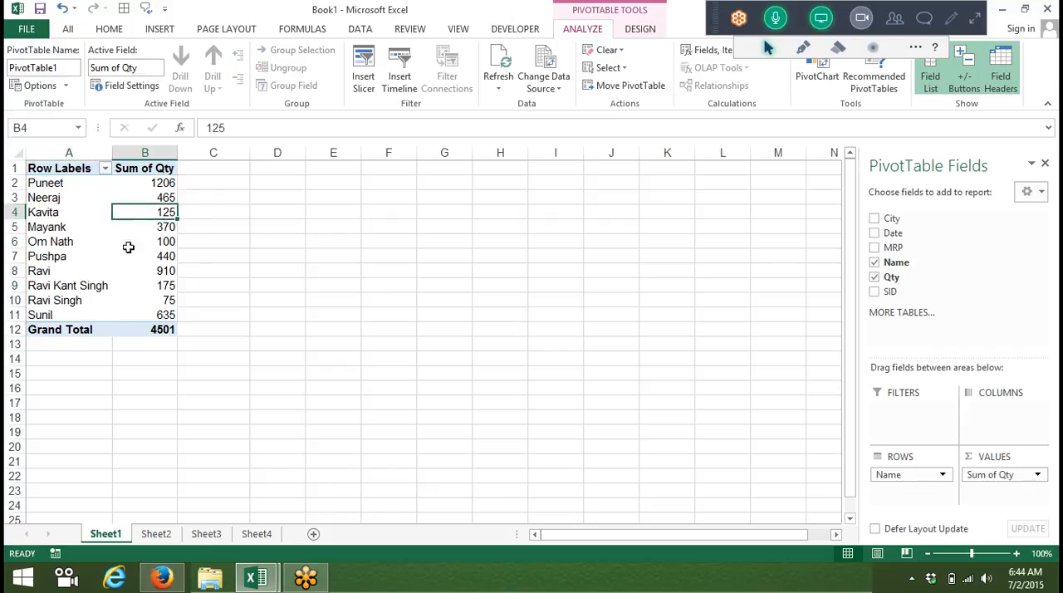
click(66, 86)
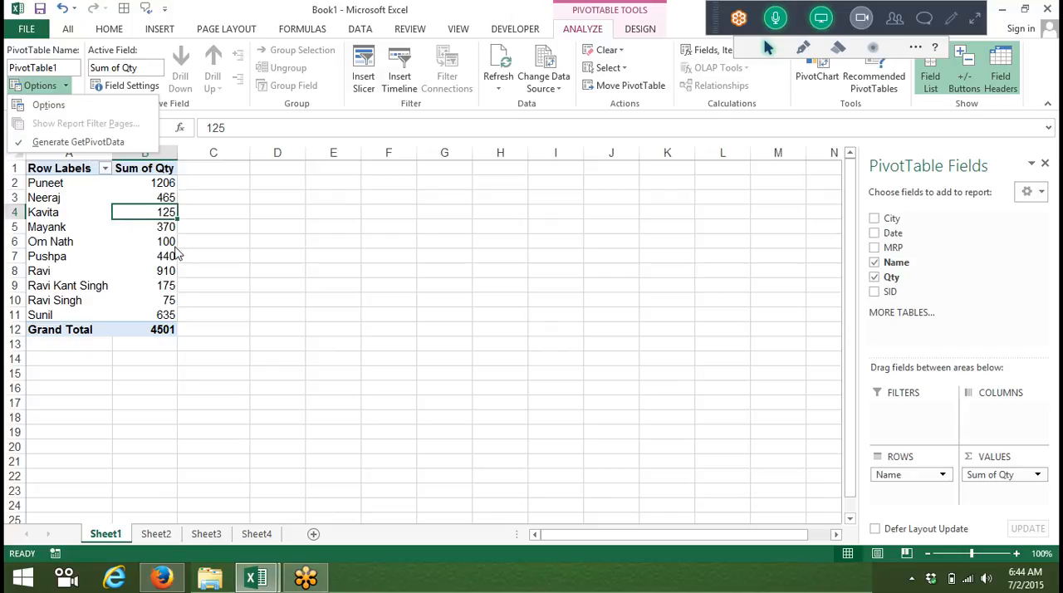
click(176, 253)
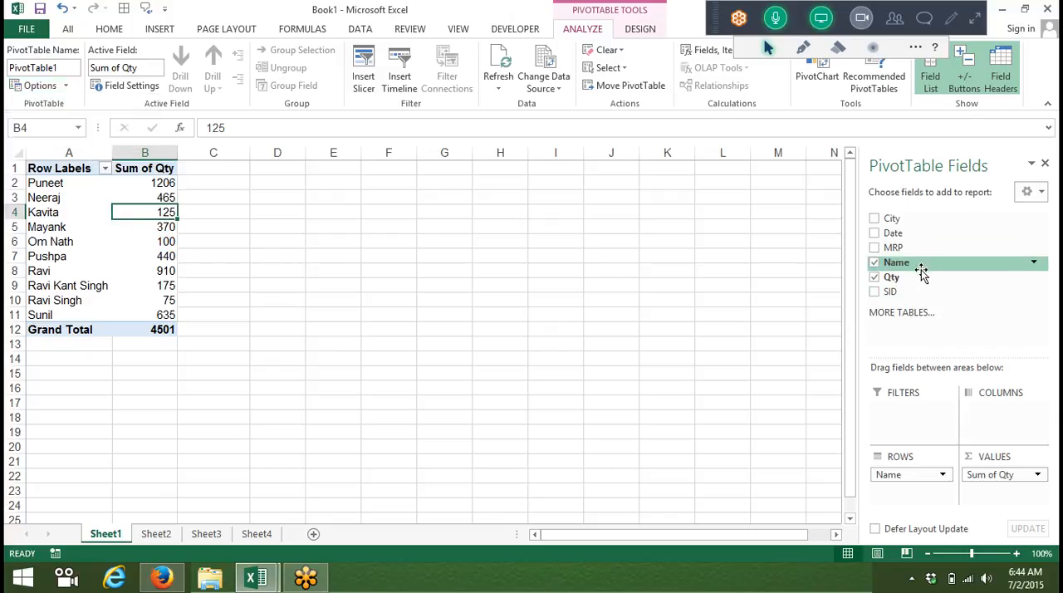
Step: Add the City field as a report filter to the Sheet1 PivotTable and view its list of cities
drag(908, 220, 902, 408)
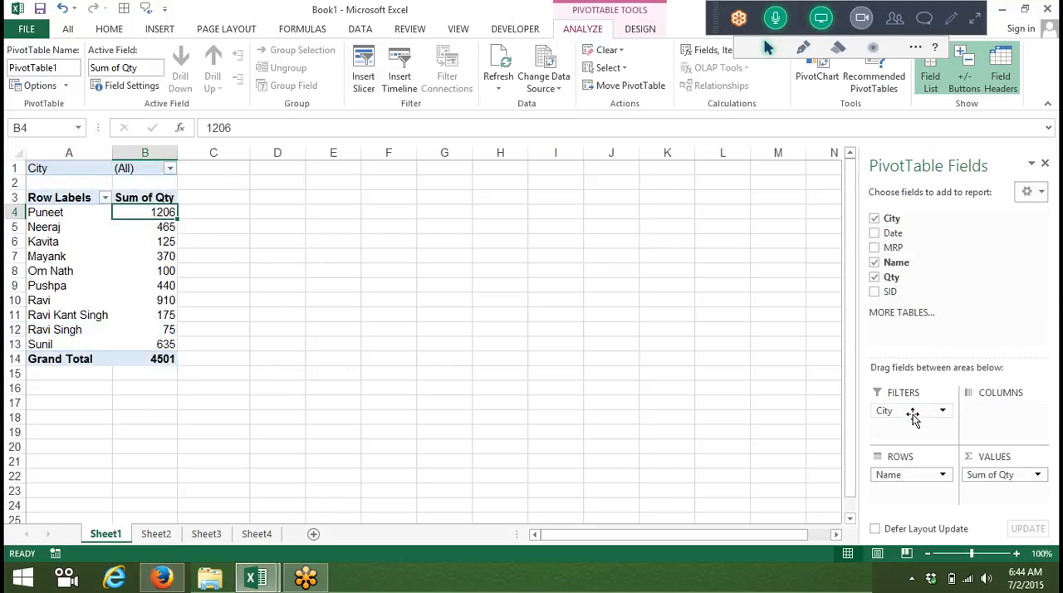
click(170, 169)
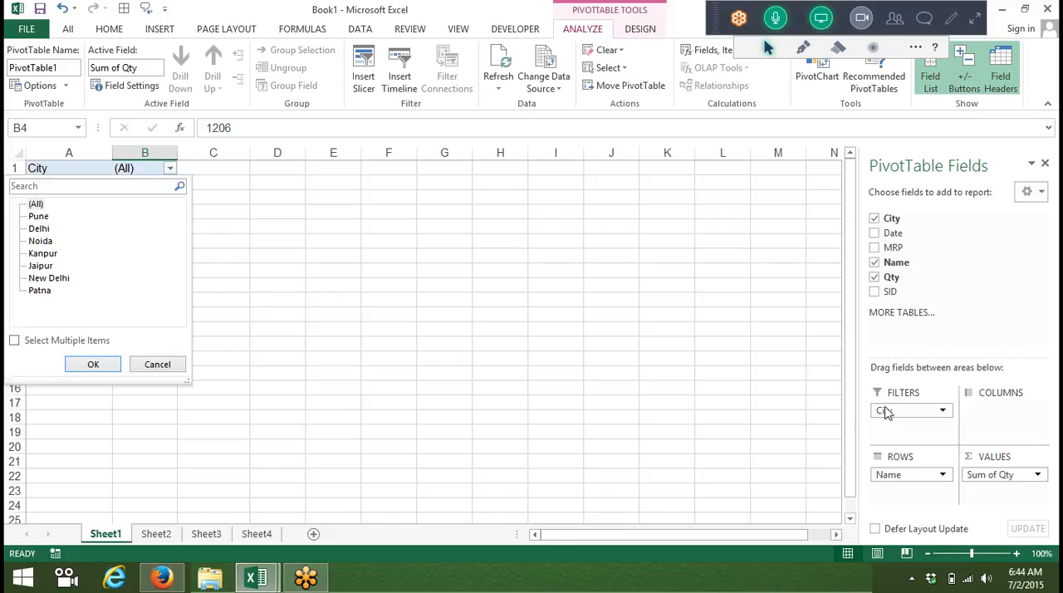
click(855, 369)
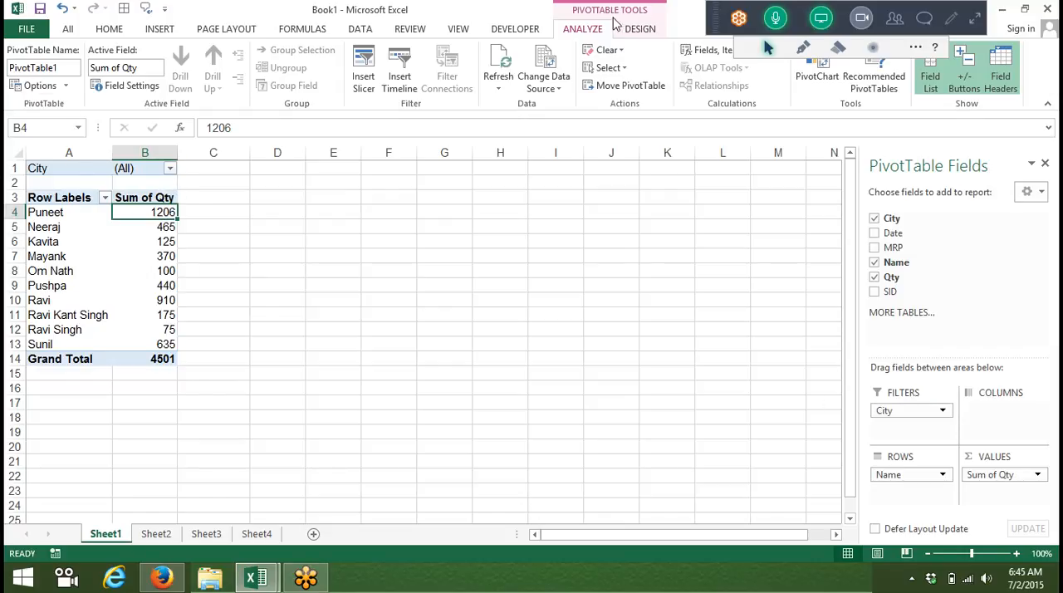
Step: Generate separate report filter pages for every City from the Sheet1 PivotTable
click(66, 86)
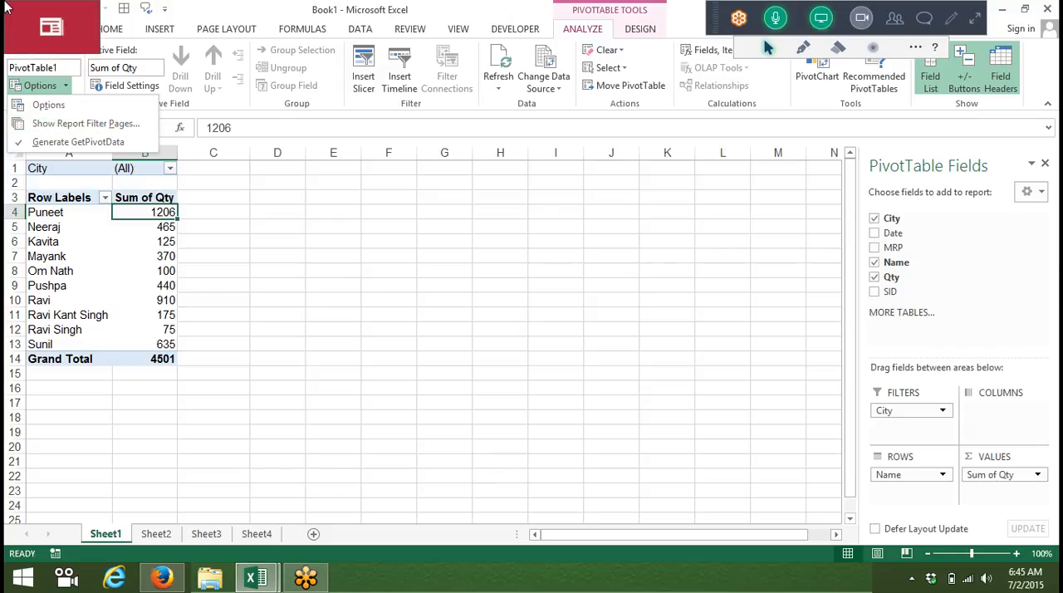
click(55, 133)
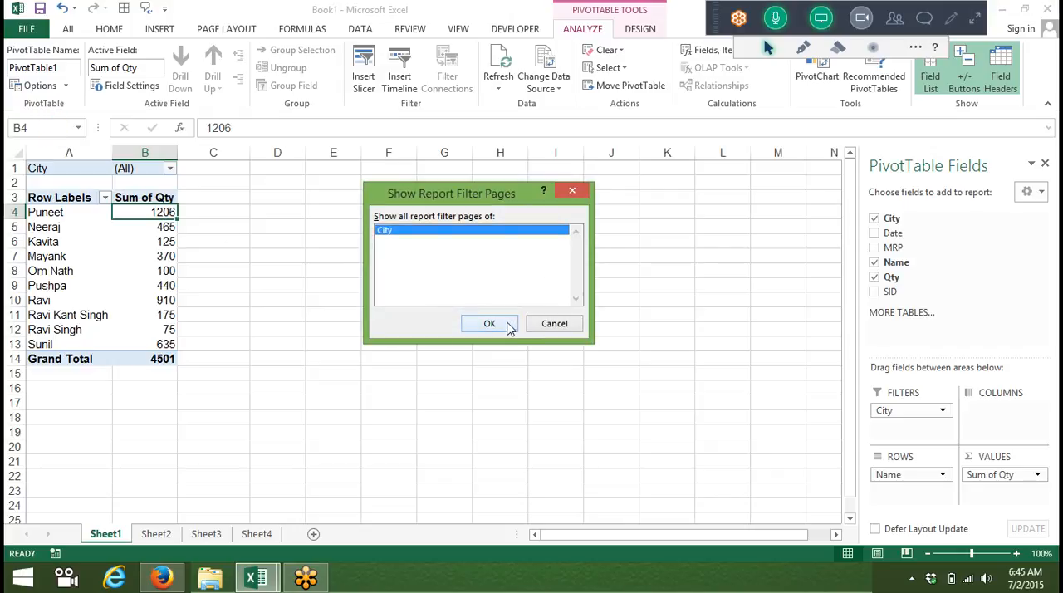
click(501, 322)
Step: Look through the city sheets from Delhi to Patna and return to Sheet1
click(145, 534)
click(190, 533)
click(225, 535)
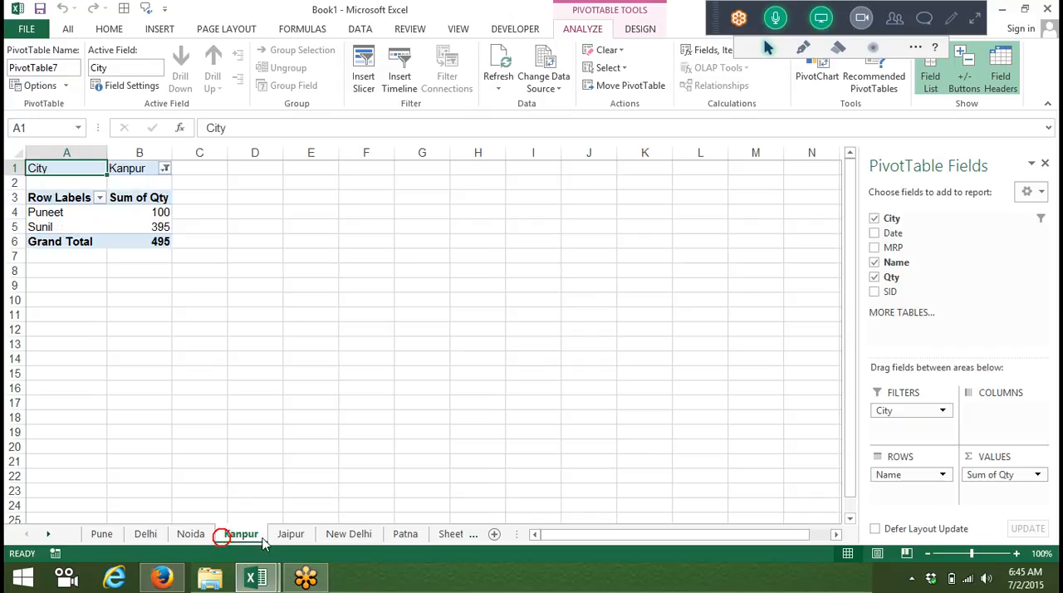
click(291, 534)
click(349, 533)
click(406, 534)
click(442, 536)
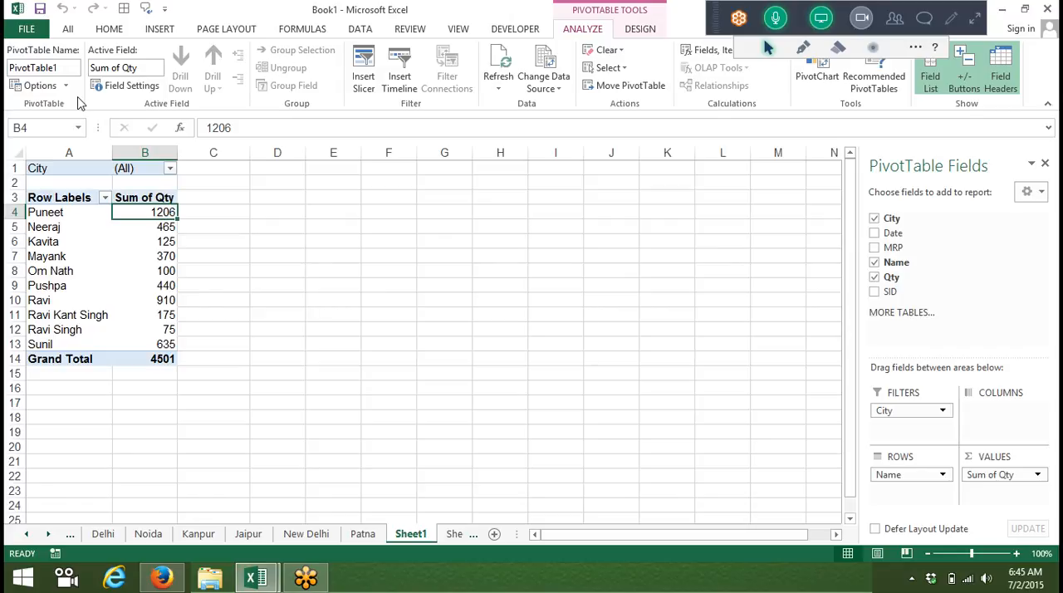
Step: Minimize the workbook, review the browser's search results for pivot table.xls, and close the browser
click(1004, 16)
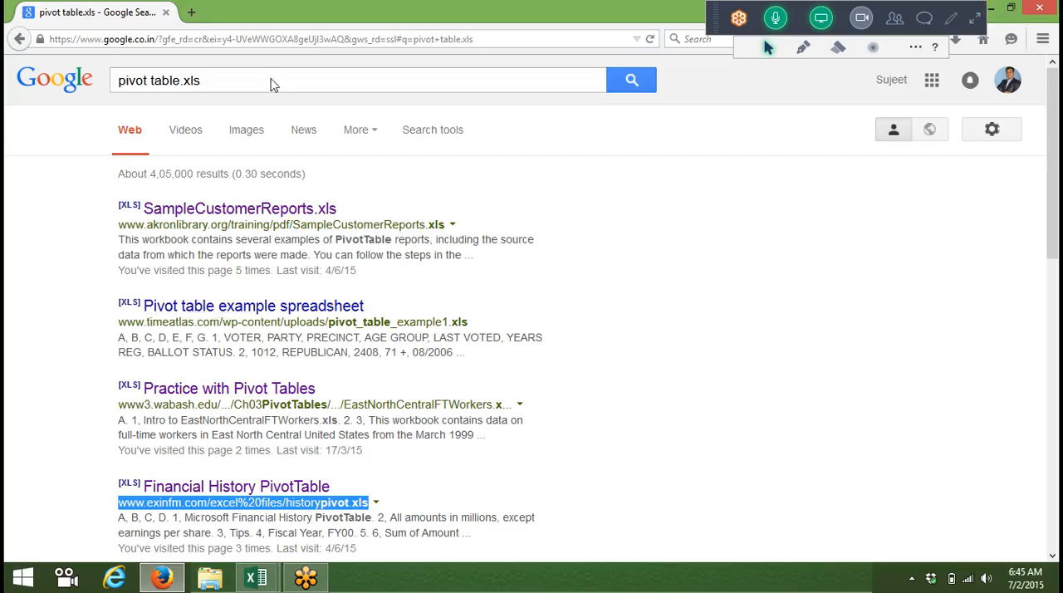
triple_click(213, 77)
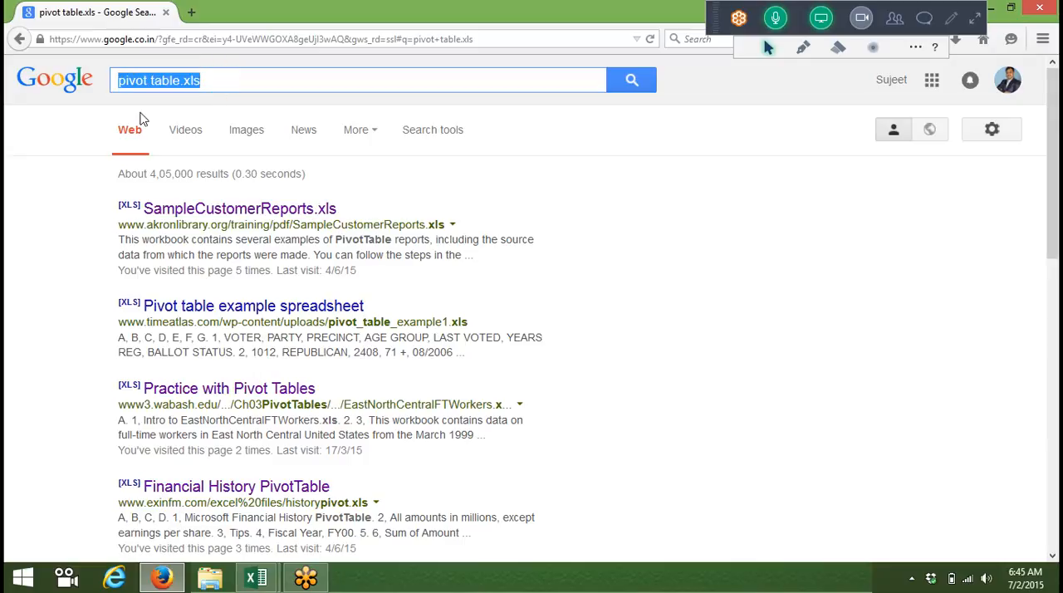
scroll(259, 245, down, 6)
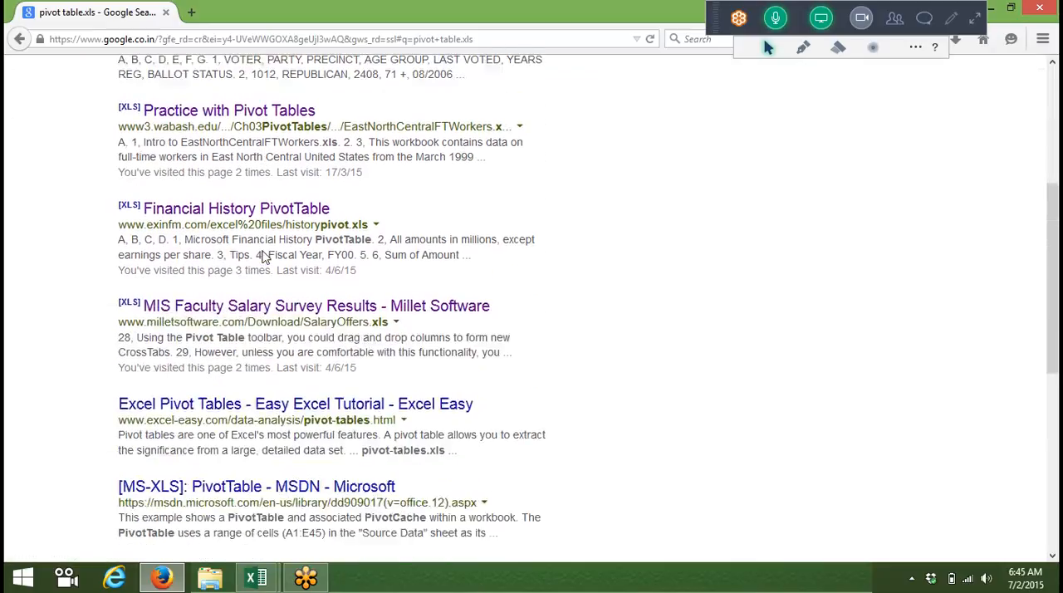
click(113, 304)
scroll(108, 309, up, 6)
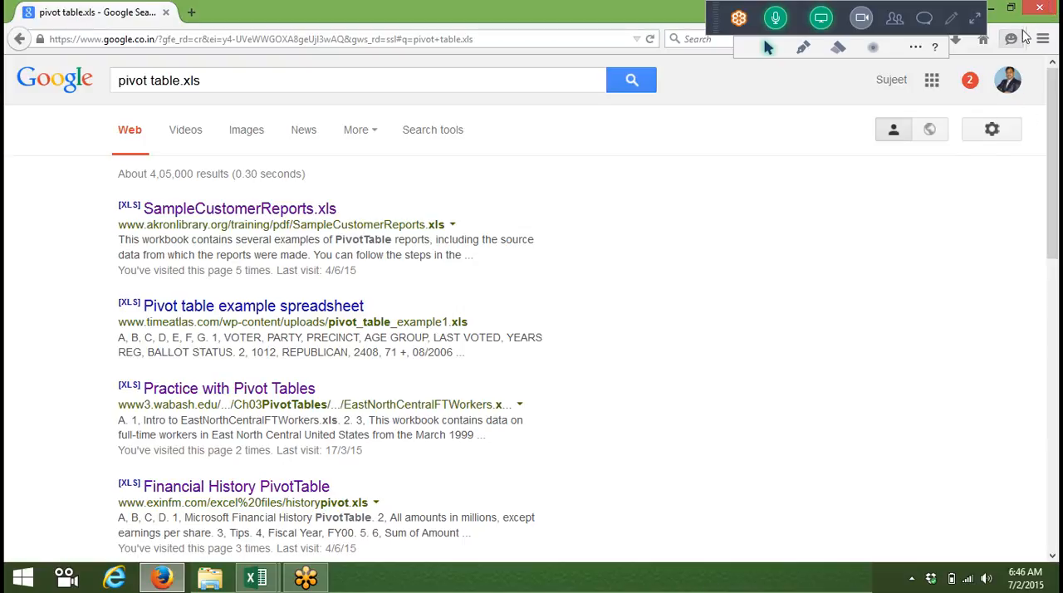
click(1039, 8)
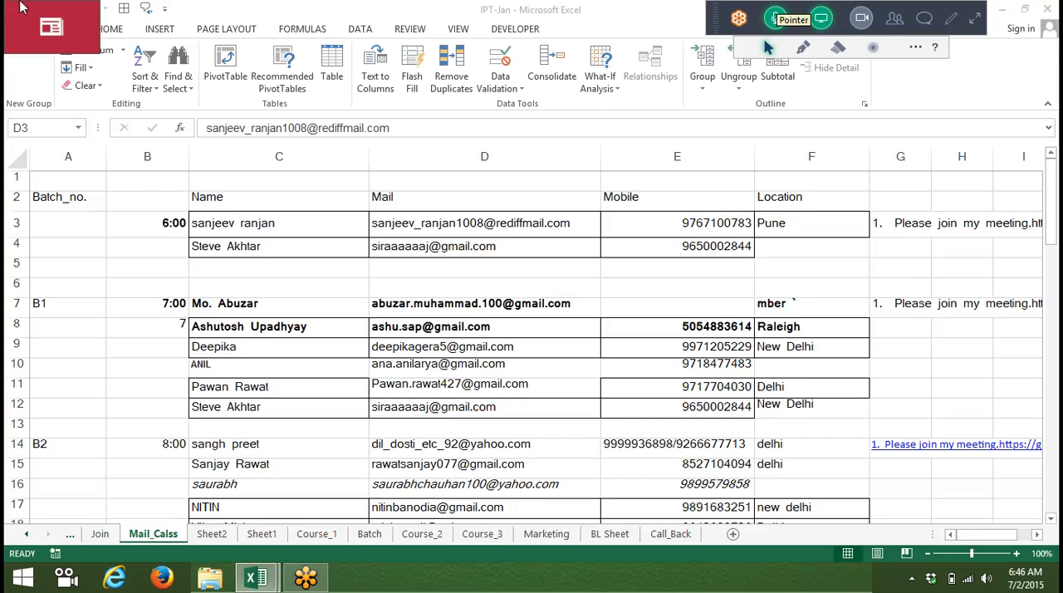
Step: Save and close the IPT-Jan workbook, and expand the GoToMeeting control panel on the desktop
key(shift+Down)
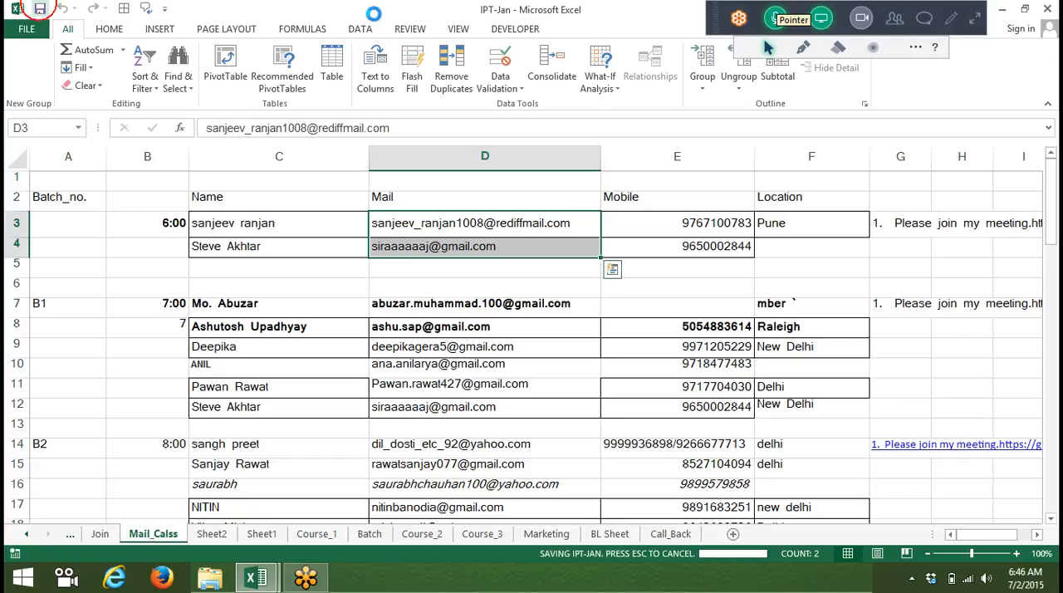
click(1047, 8)
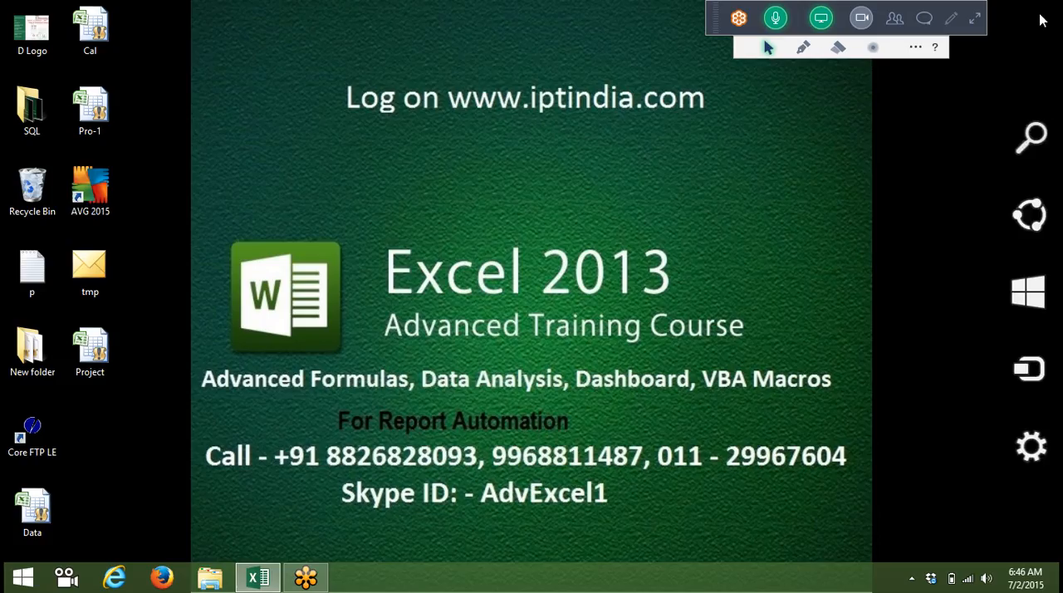
click(975, 19)
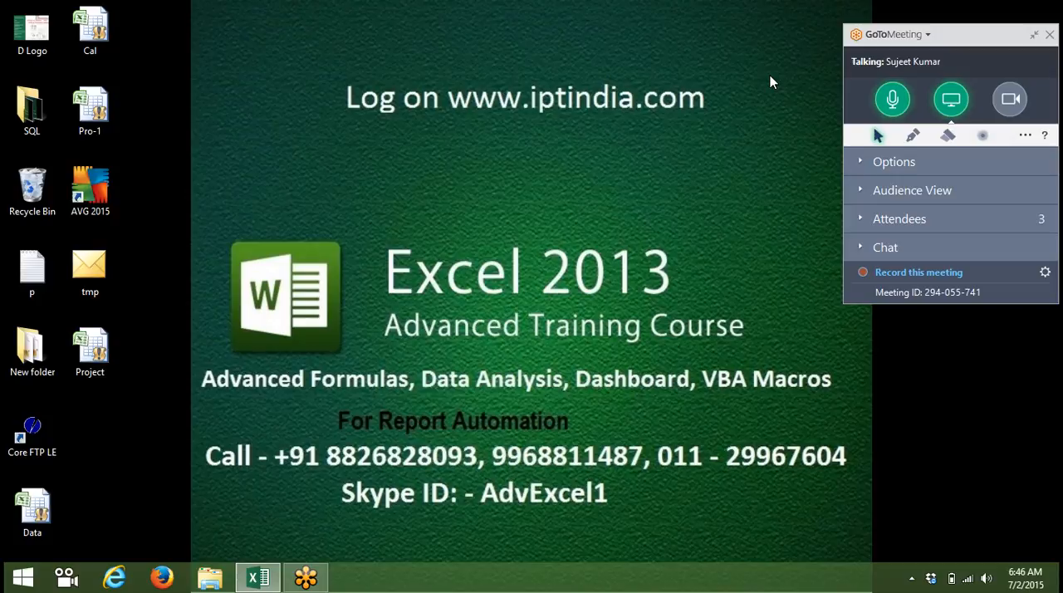